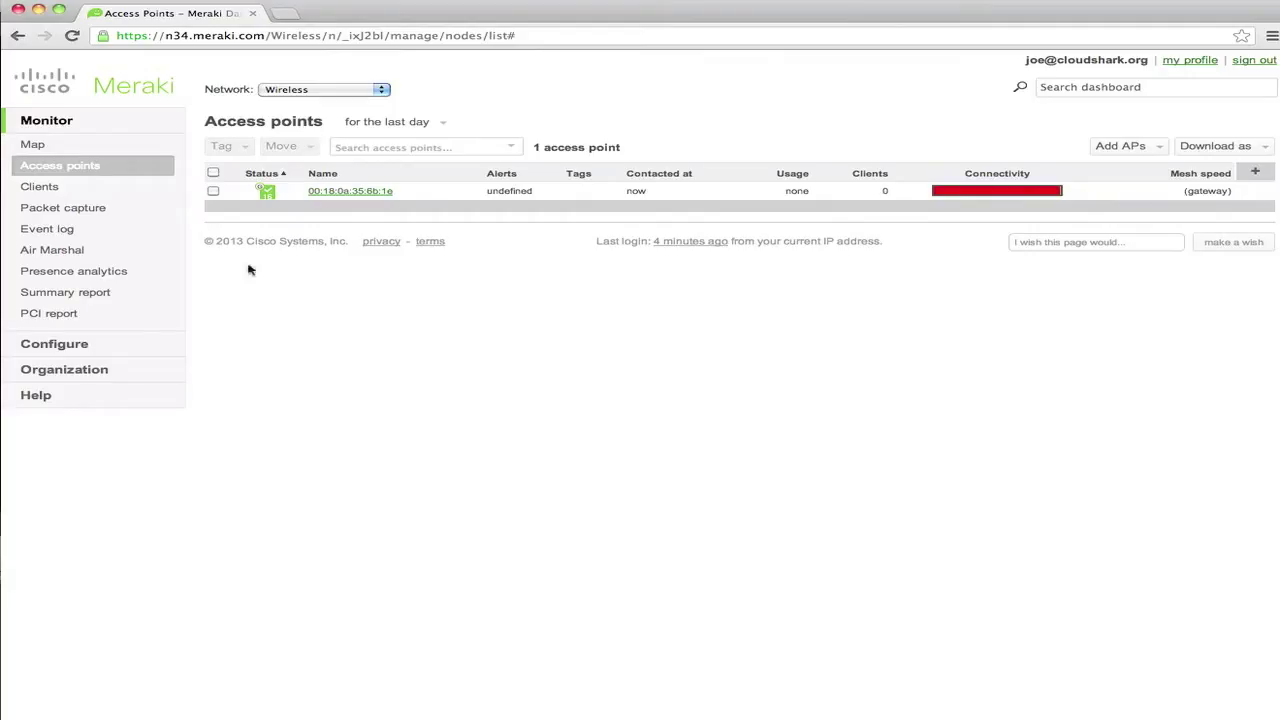
Set the packet capture Output to Stream to CloudShark and follow the banner link to Network-wide settings.
{"action": "left_click", "coordinate": [97, 212]}
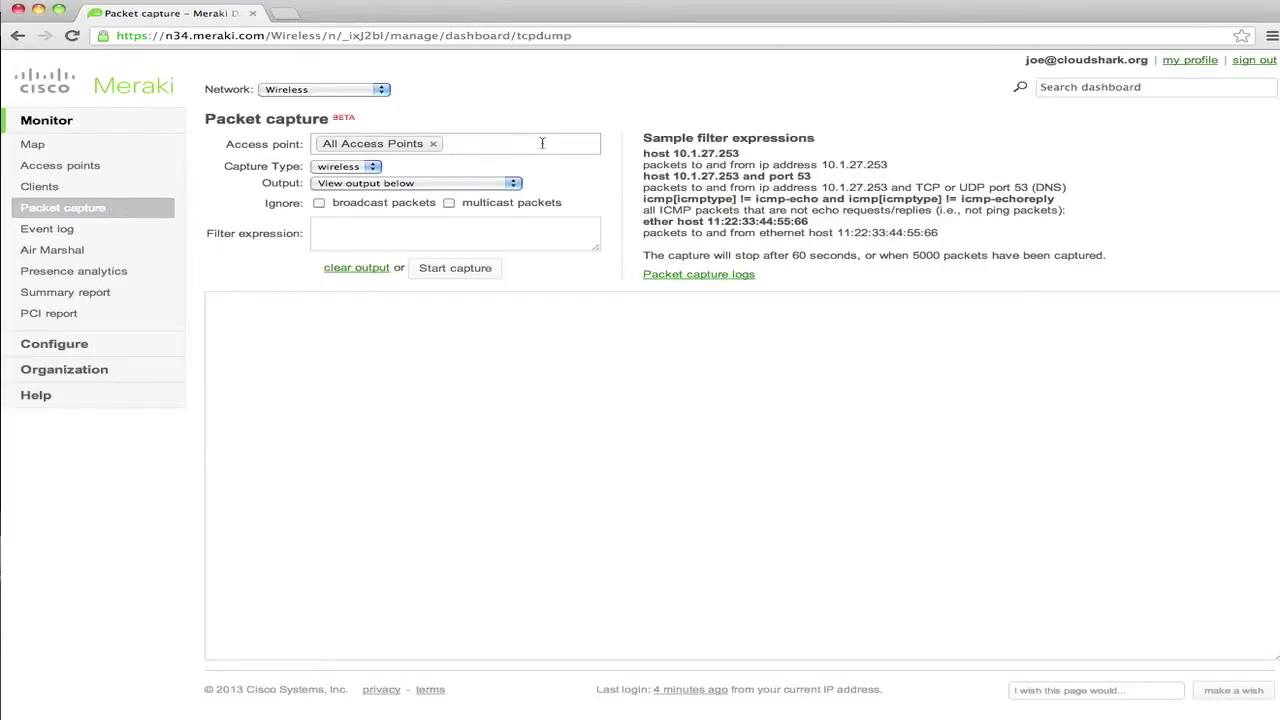
{"action": "left_click", "coordinate": [391, 183]}
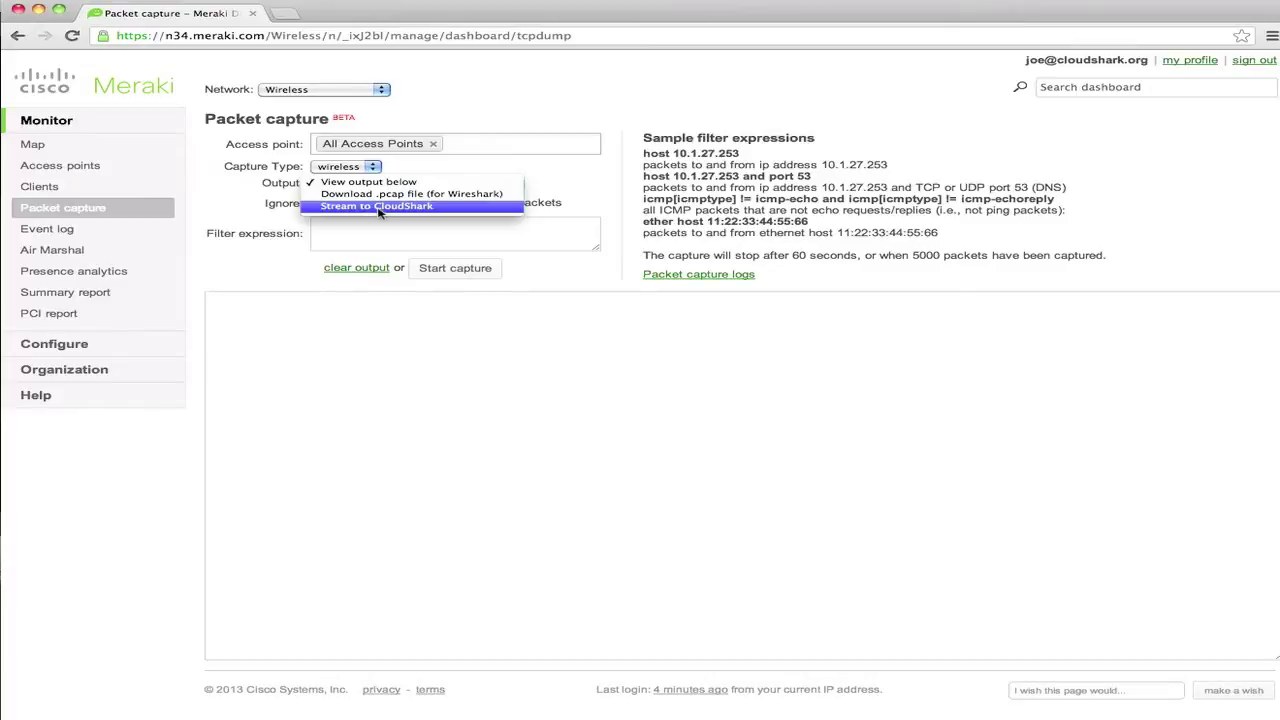
{"action": "left_click", "coordinate": [379, 206]}
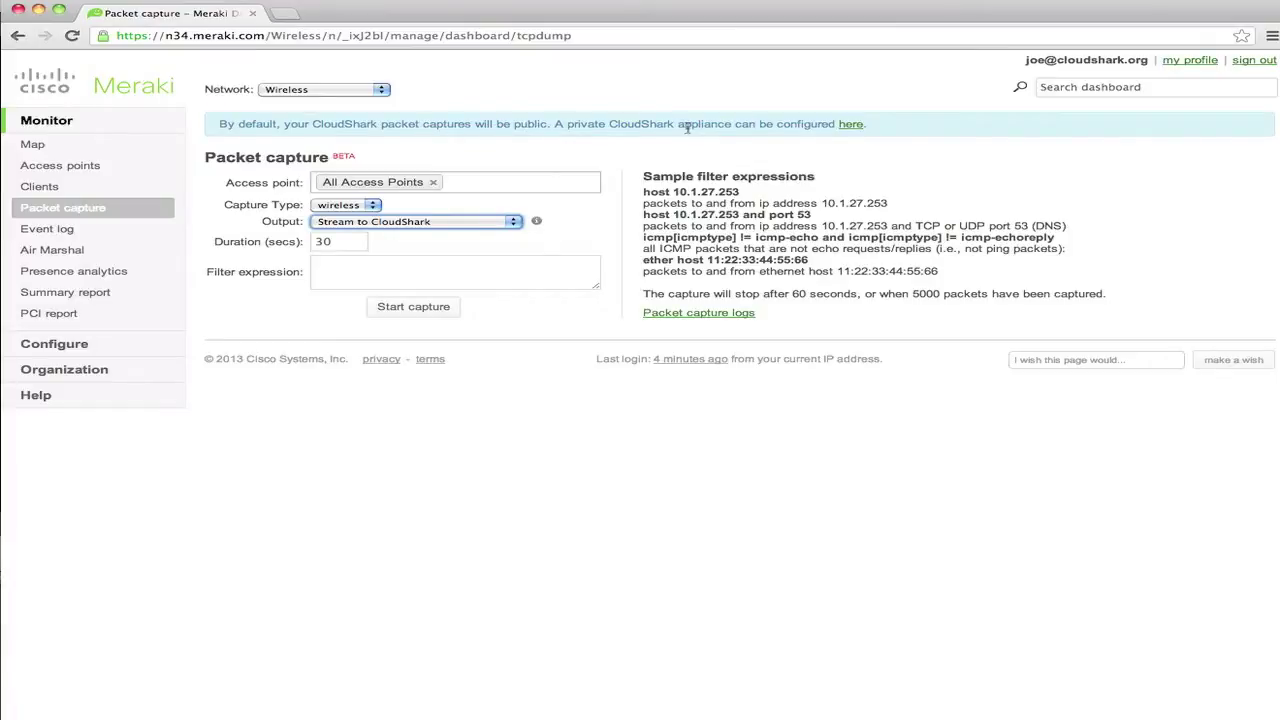
{"action": "left_click", "coordinate": [849, 126]}
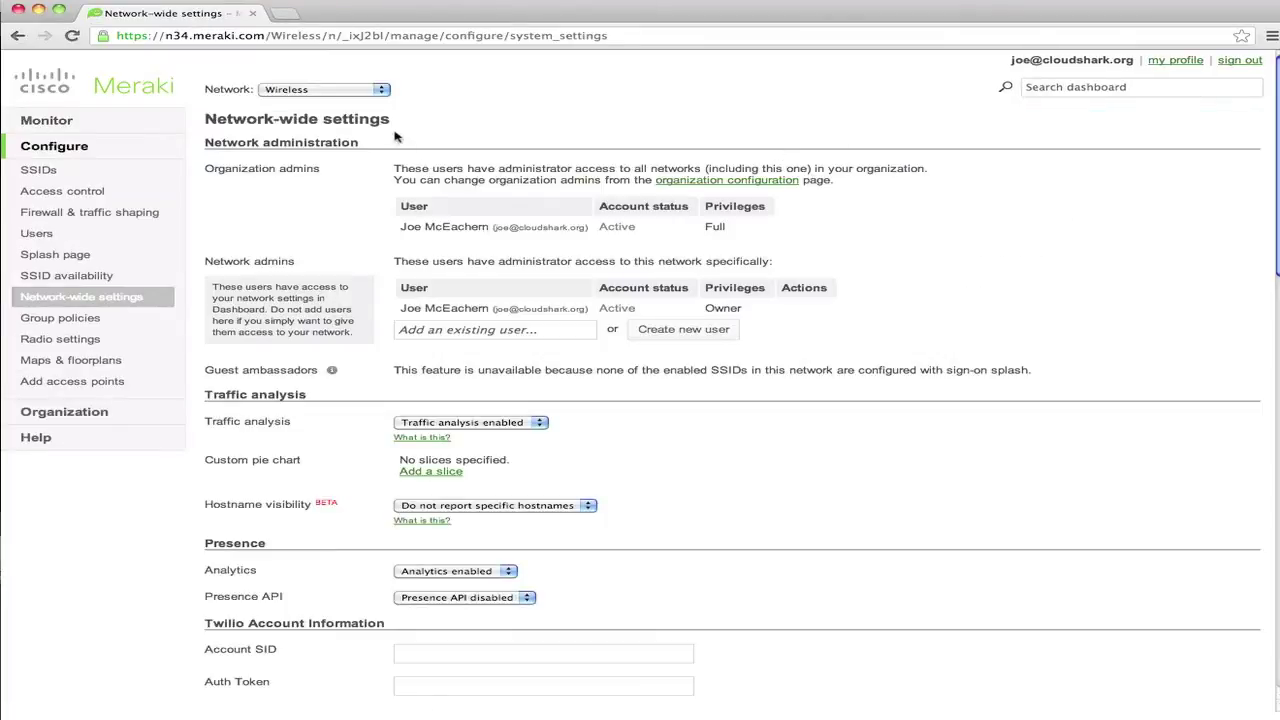
{"action": "scroll", "coordinate": [395, 136], "scroll_direction": "down", "scroll_amount": 5}
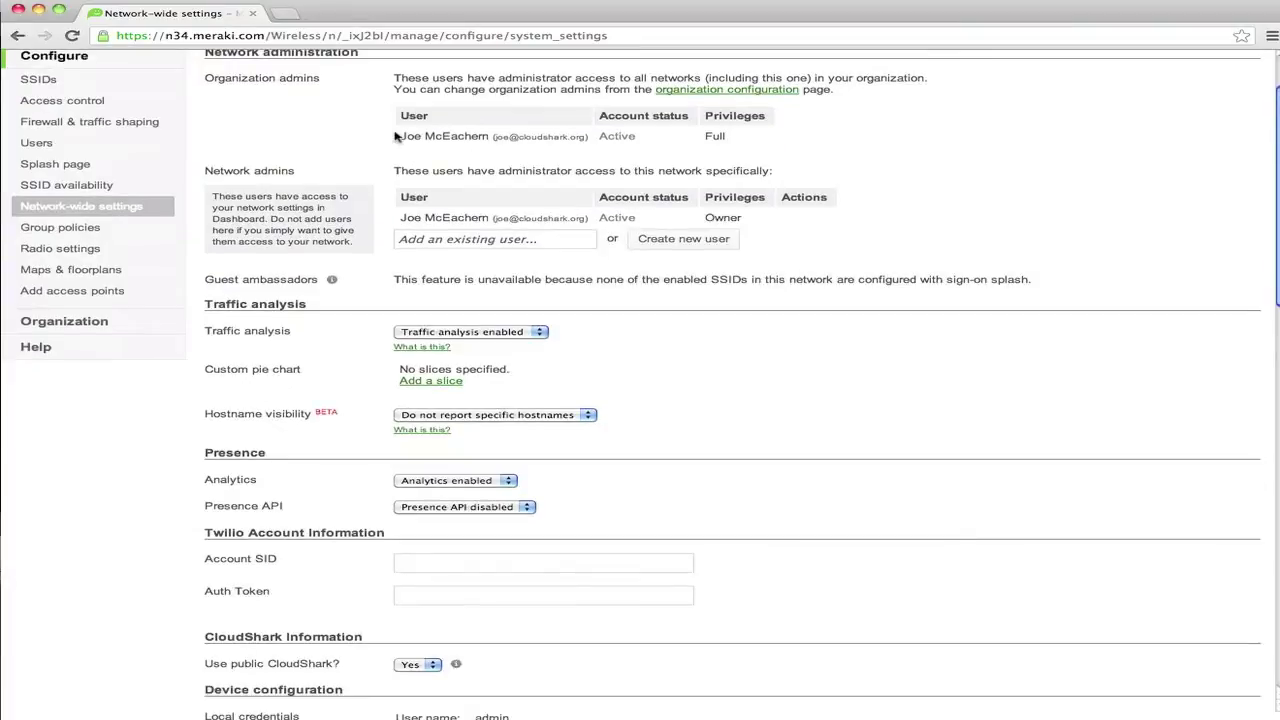
{"action": "scroll", "coordinate": [329, 280], "scroll_direction": "down", "scroll_amount": 1}
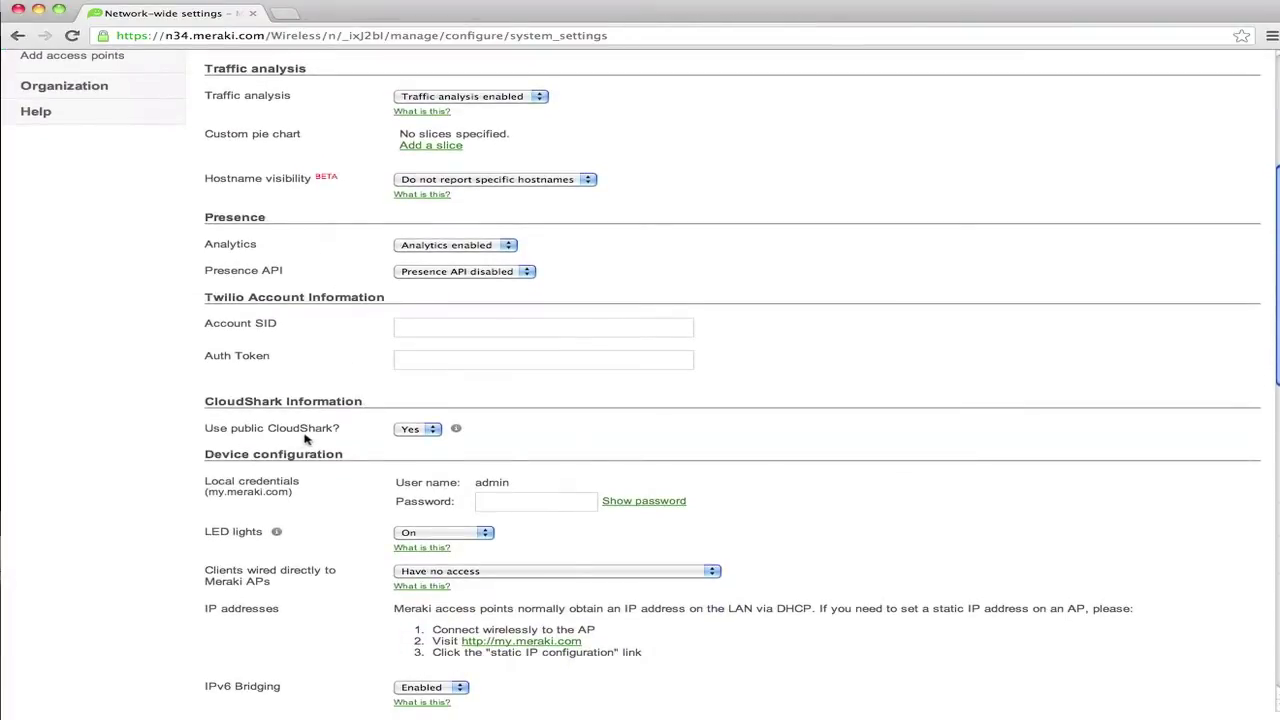
{"action": "left_click", "coordinate": [416, 432]}
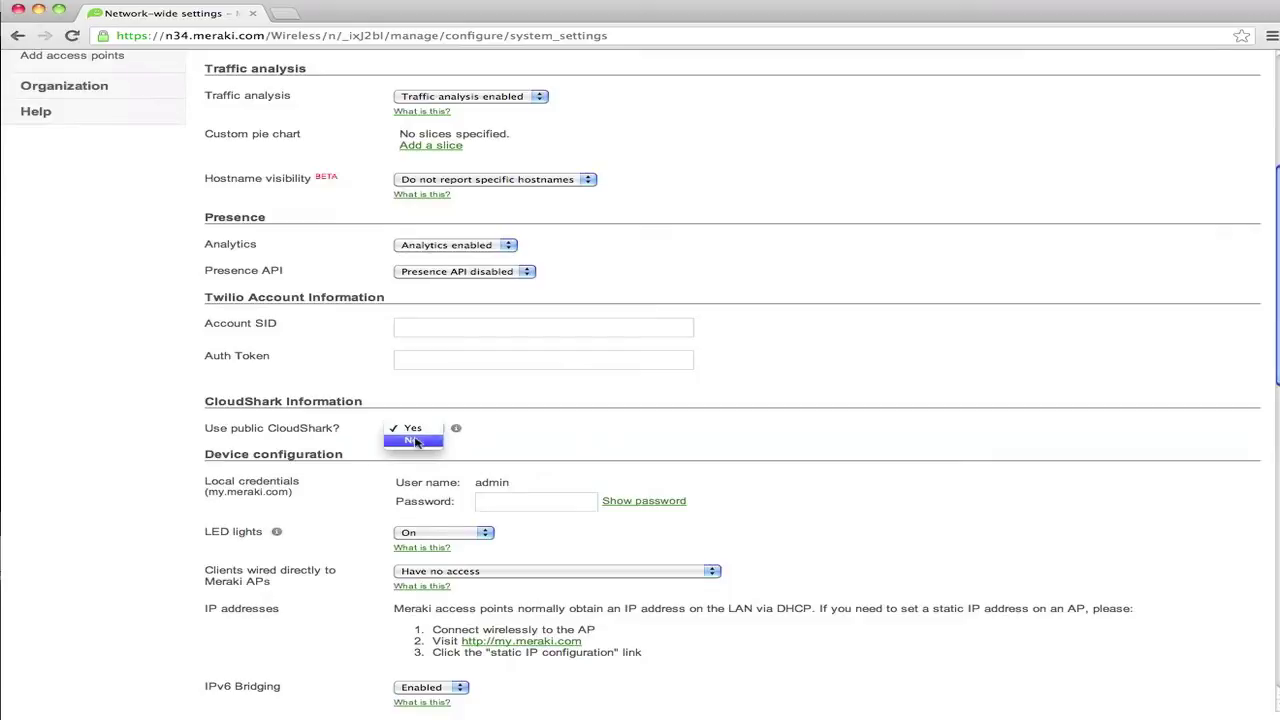
{"action": "left_click", "coordinate": [413, 440]}
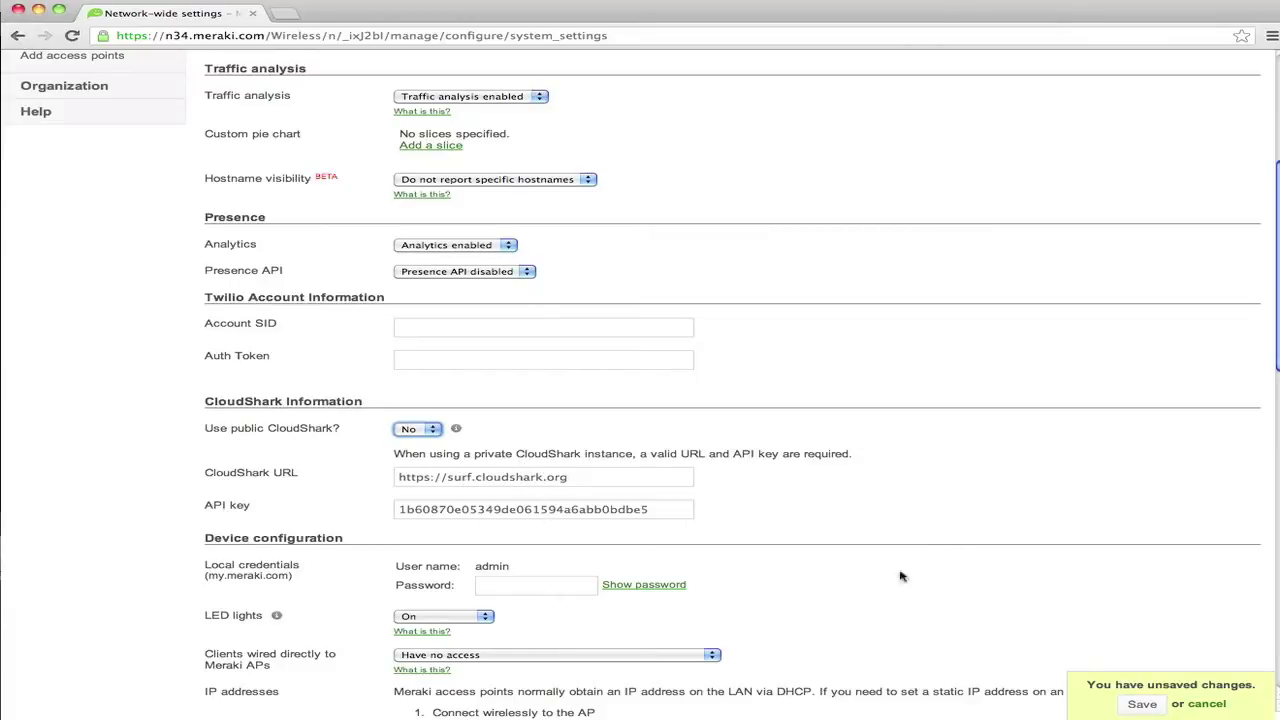
{"action": "left_click", "coordinate": [1142, 704]}
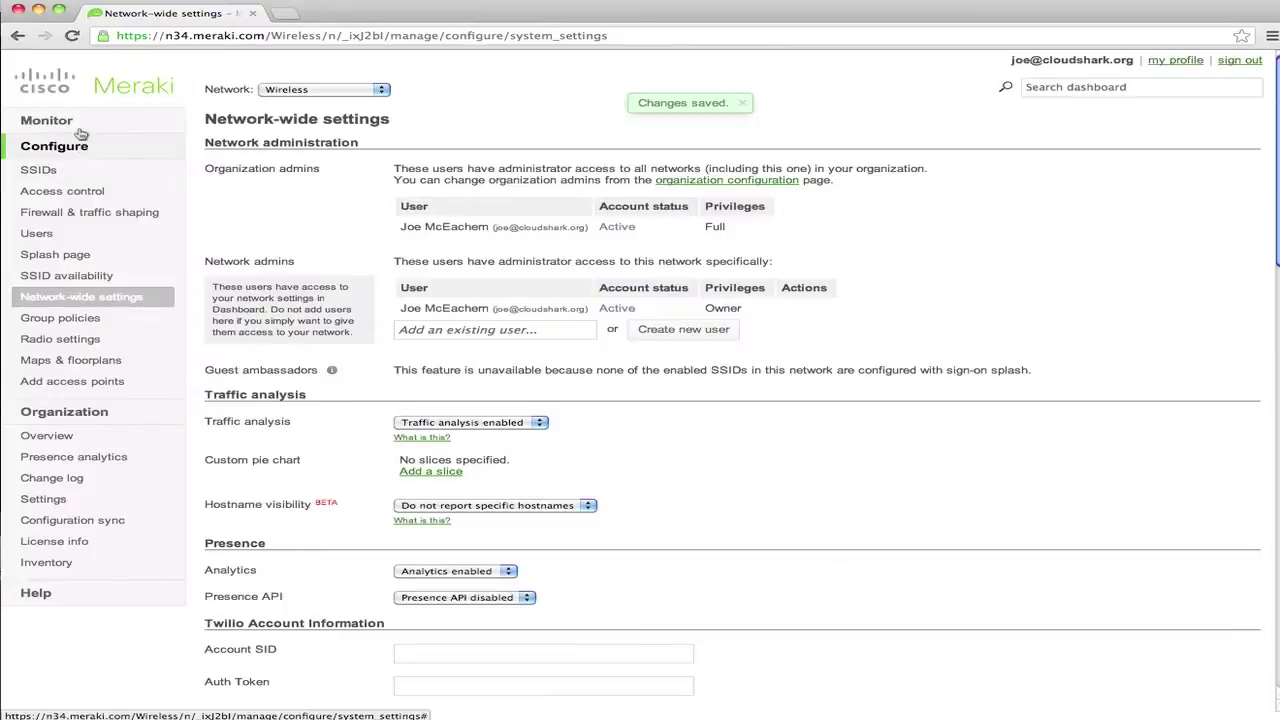
{"action": "mouse_move", "coordinate": [80, 133]}
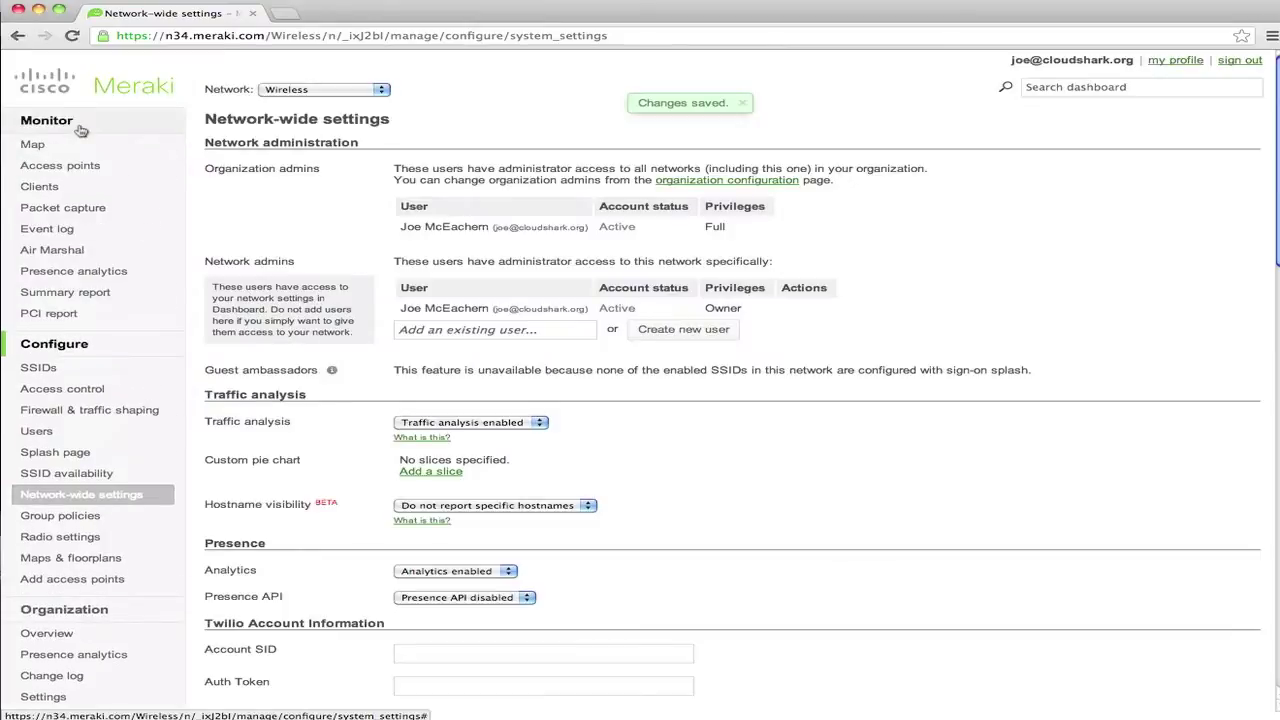
{"action": "left_click", "coordinate": [72, 211]}
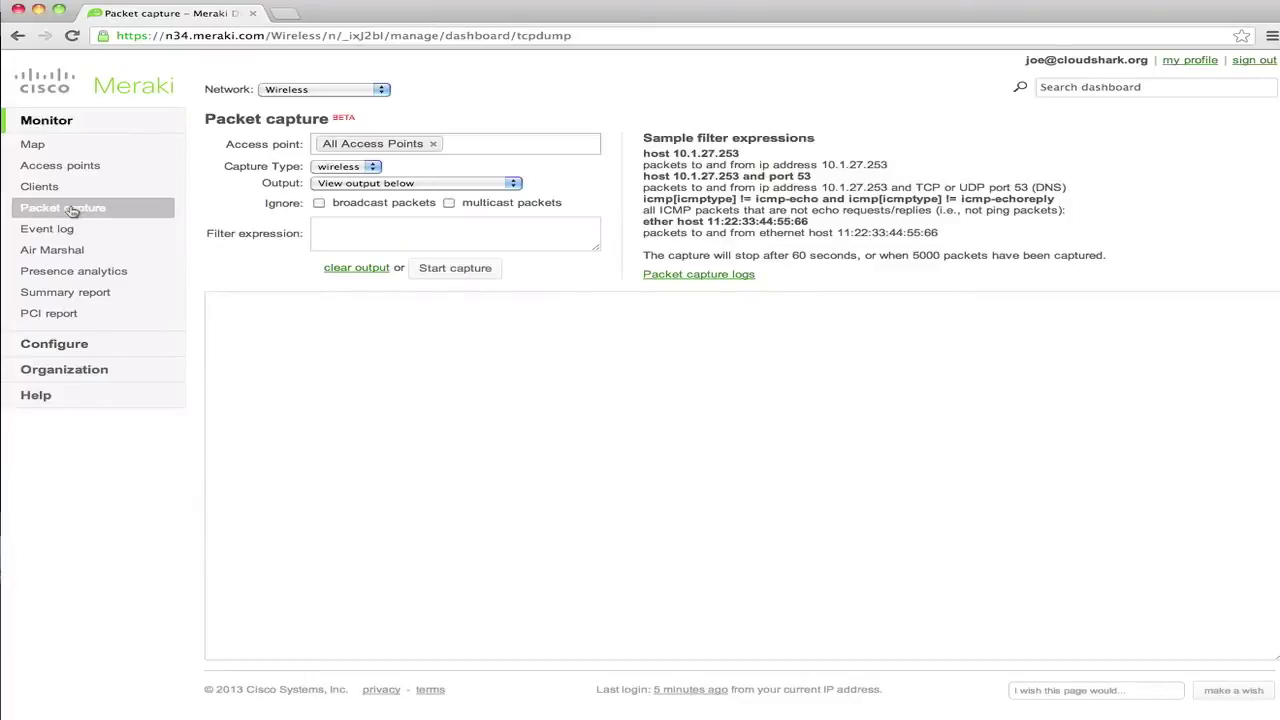
Capture all access points for 6 seconds, streamed to CloudShark, and view the 920-packet result there.
{"action": "left_click", "coordinate": [427, 186]}
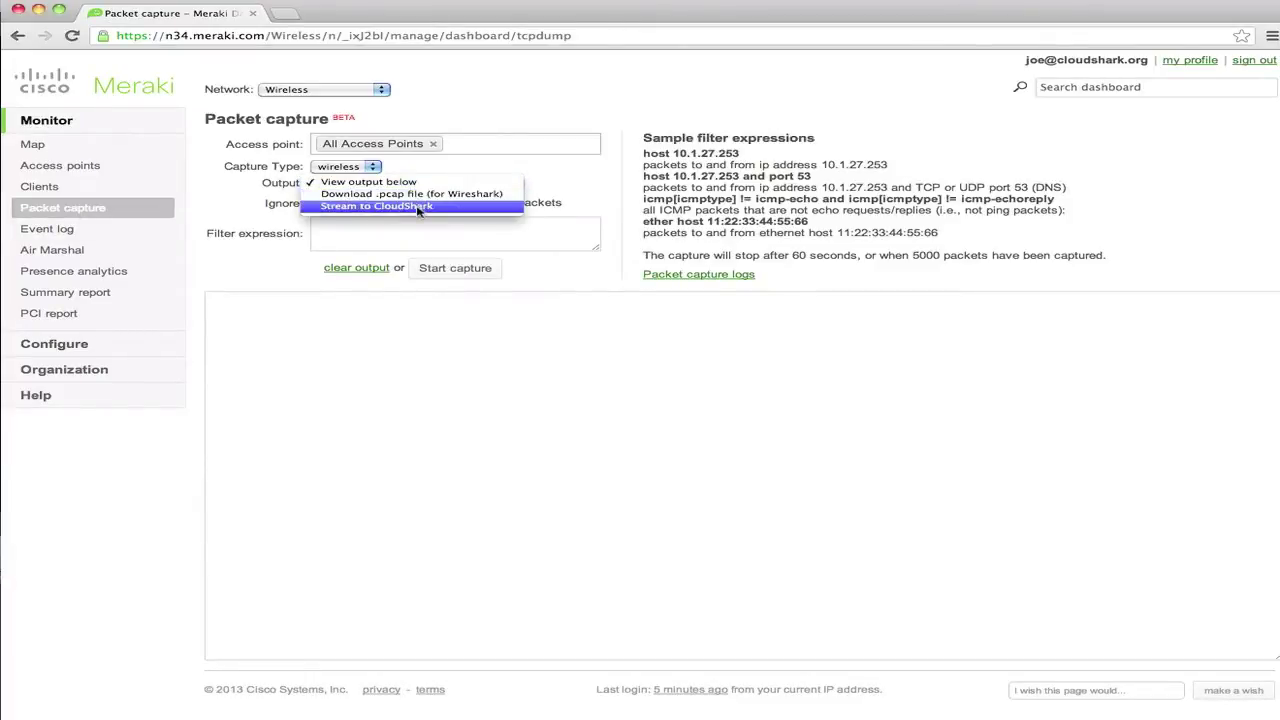
{"action": "left_click", "coordinate": [418, 207]}
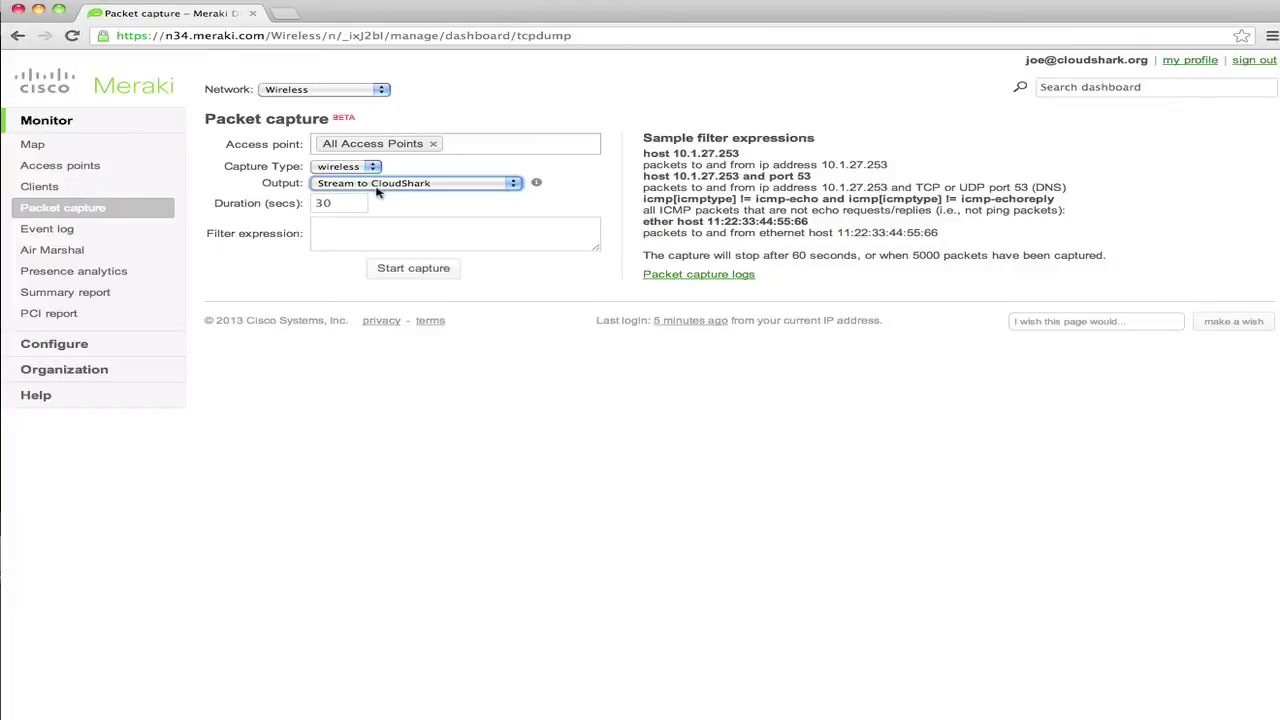
{"action": "left_click_drag", "start_coordinate": [348, 206], "coordinate": [315, 203]}
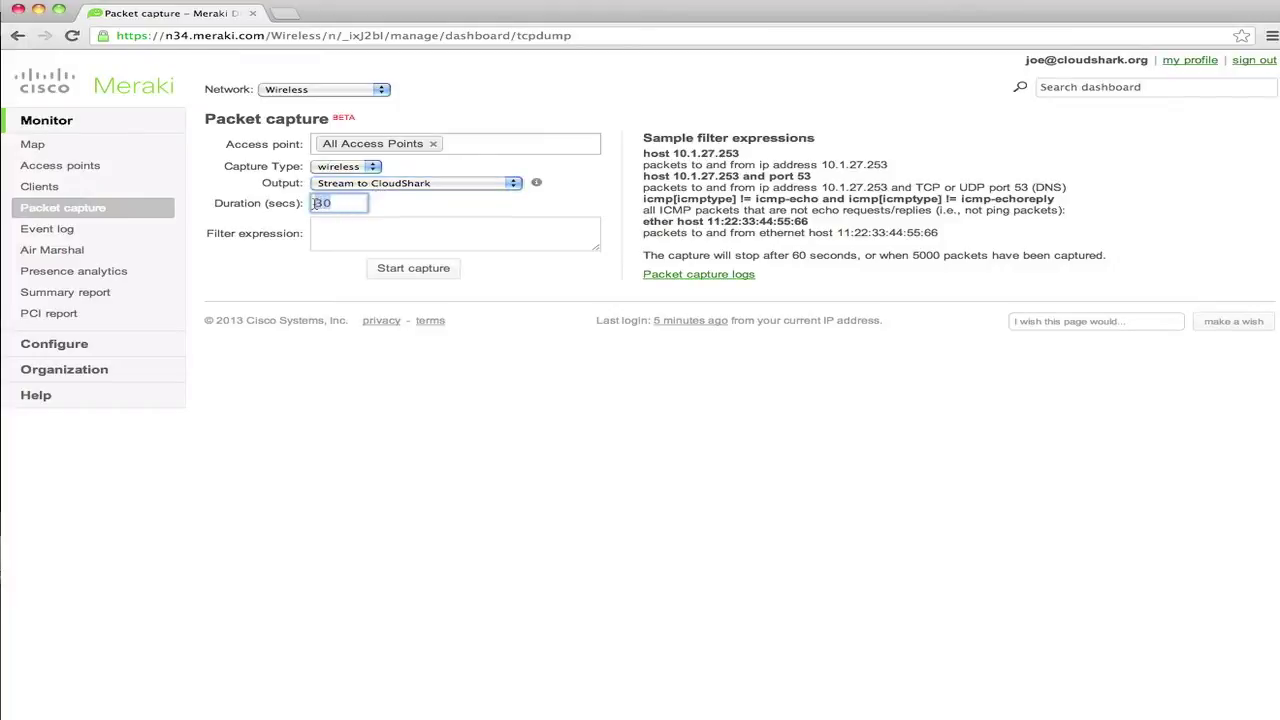
{"action": "type", "text": "6"}
{"action": "left_click", "coordinate": [332, 230]}
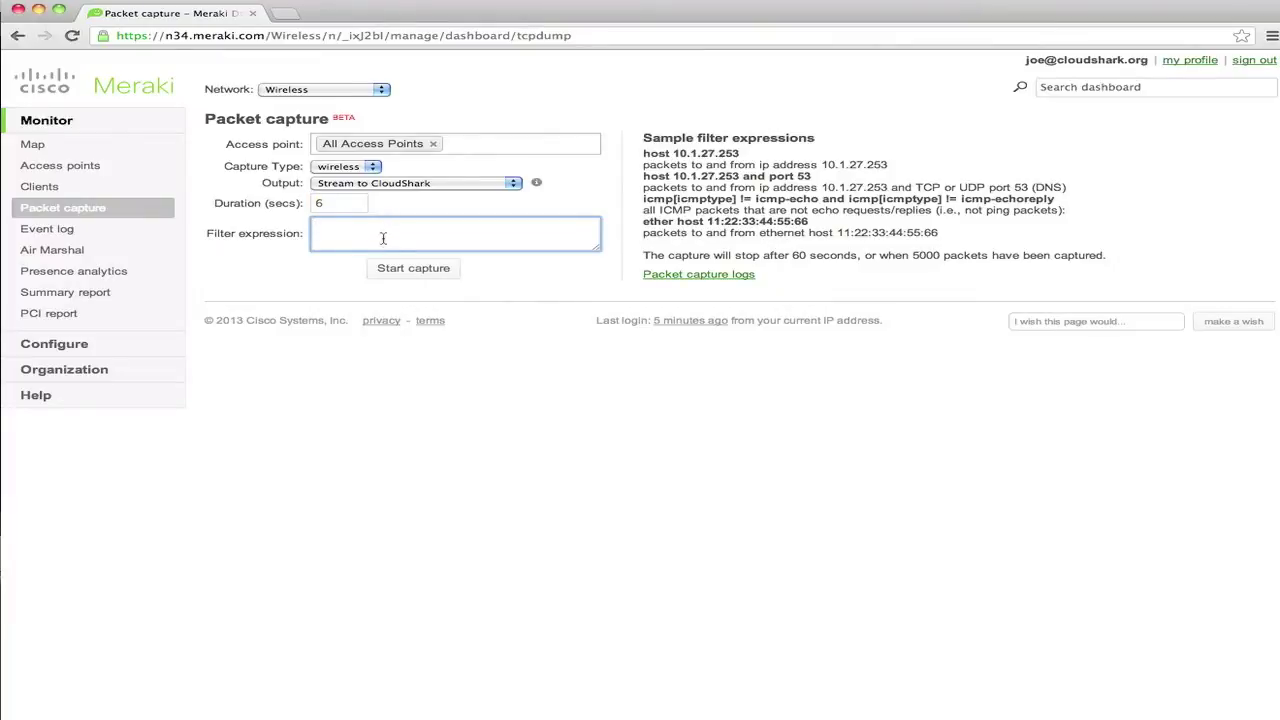
{"action": "left_click", "coordinate": [400, 270]}
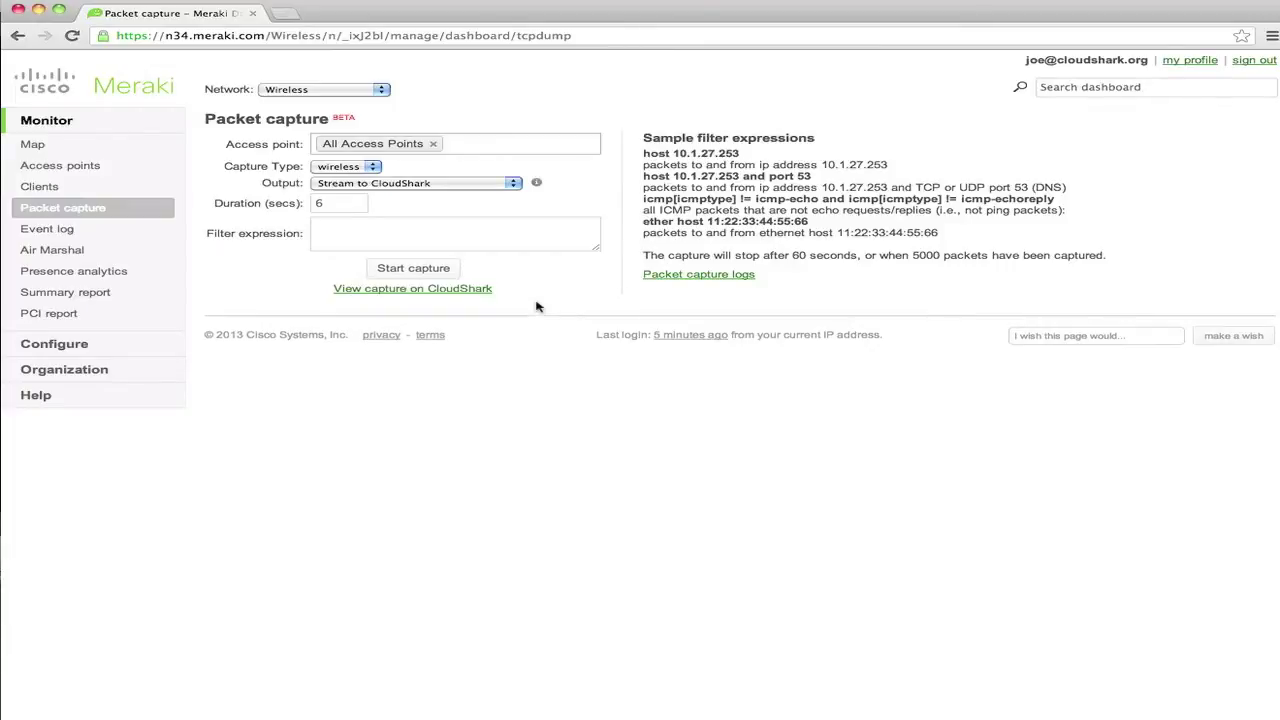
{"action": "left_click", "coordinate": [434, 293]}
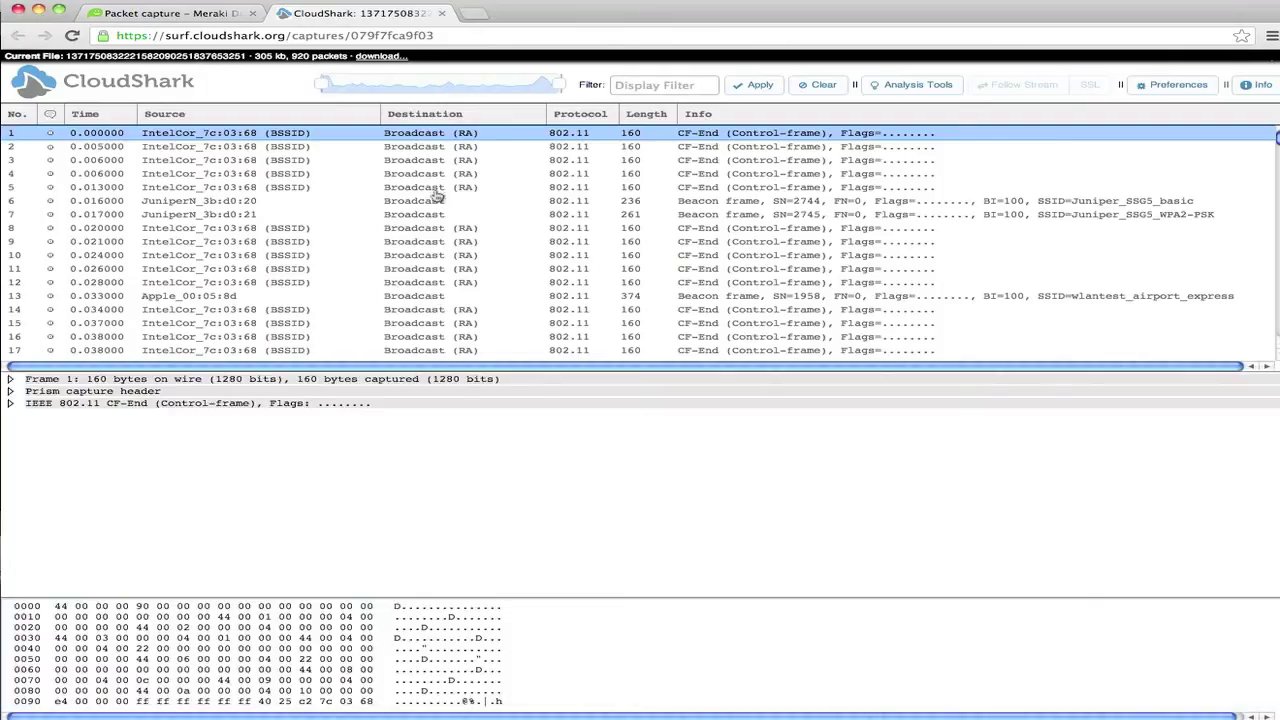
Add the comment 'Look at this here' to packet 4.
{"action": "scroll", "coordinate": [437, 181], "scroll_direction": "down", "scroll_amount": 10}
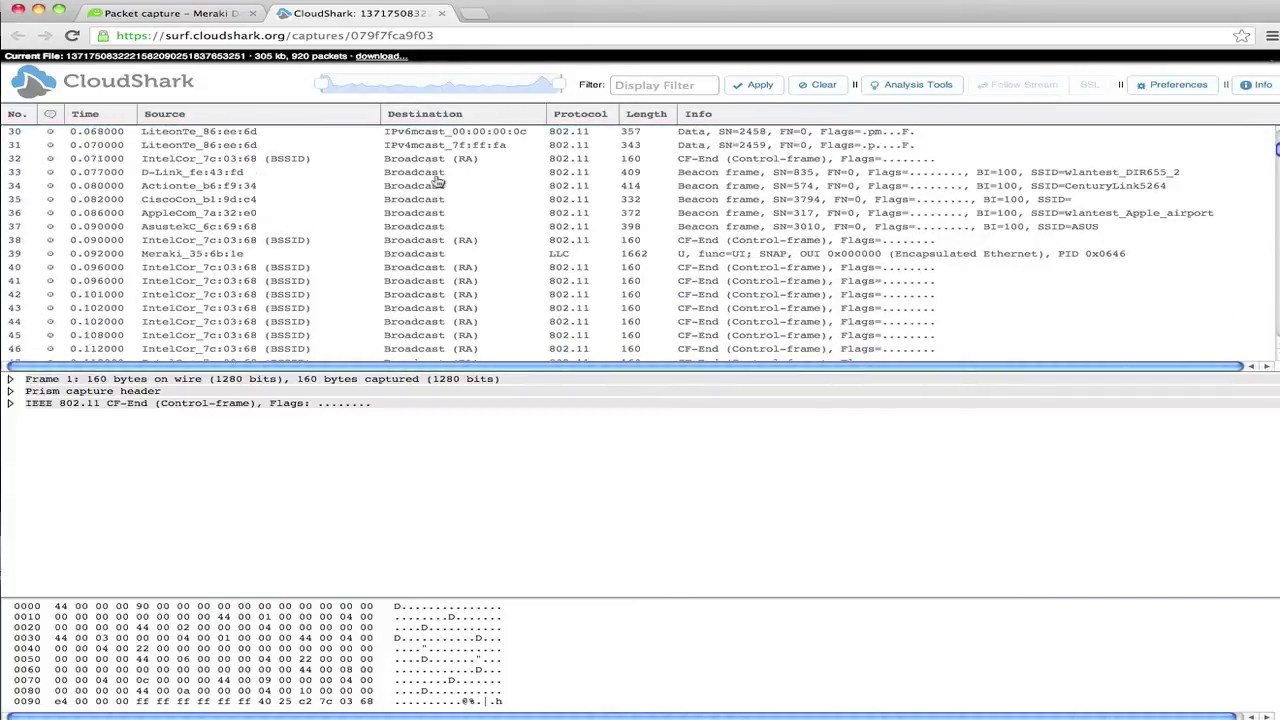
{"action": "scroll", "coordinate": [437, 181], "scroll_direction": "up", "scroll_amount": 10}
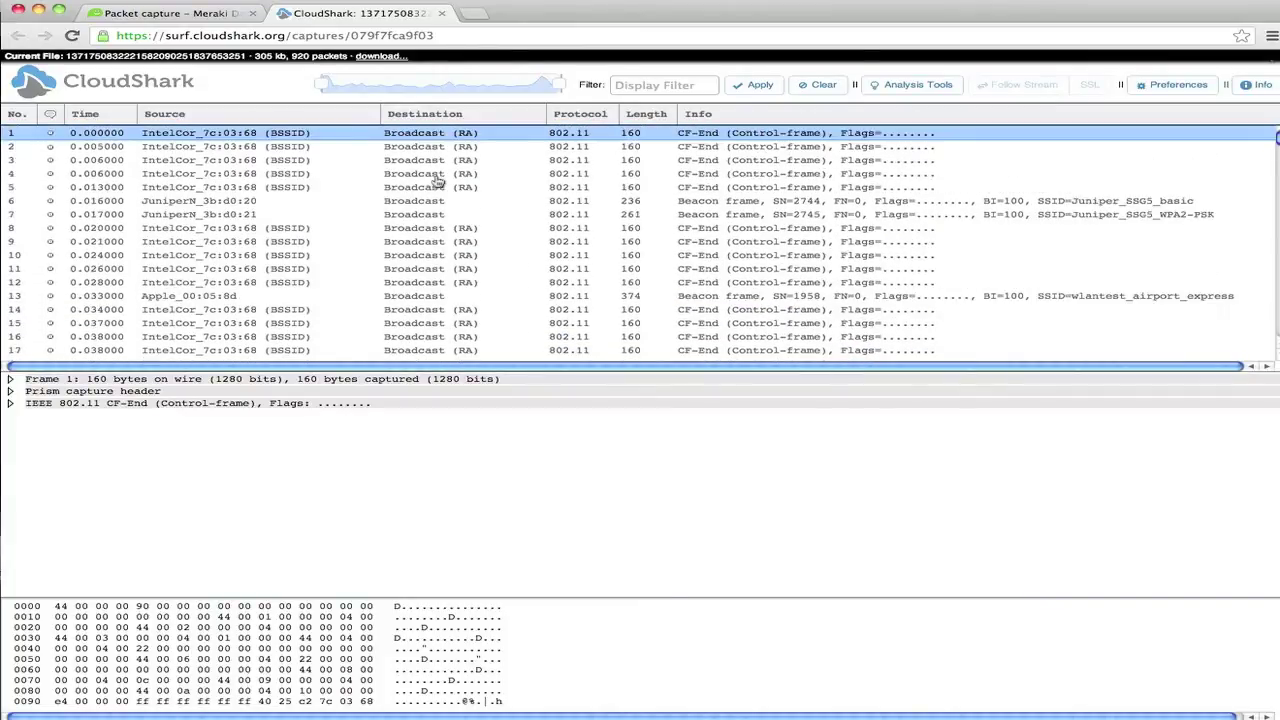
{"action": "left_click", "coordinate": [664, 88]}
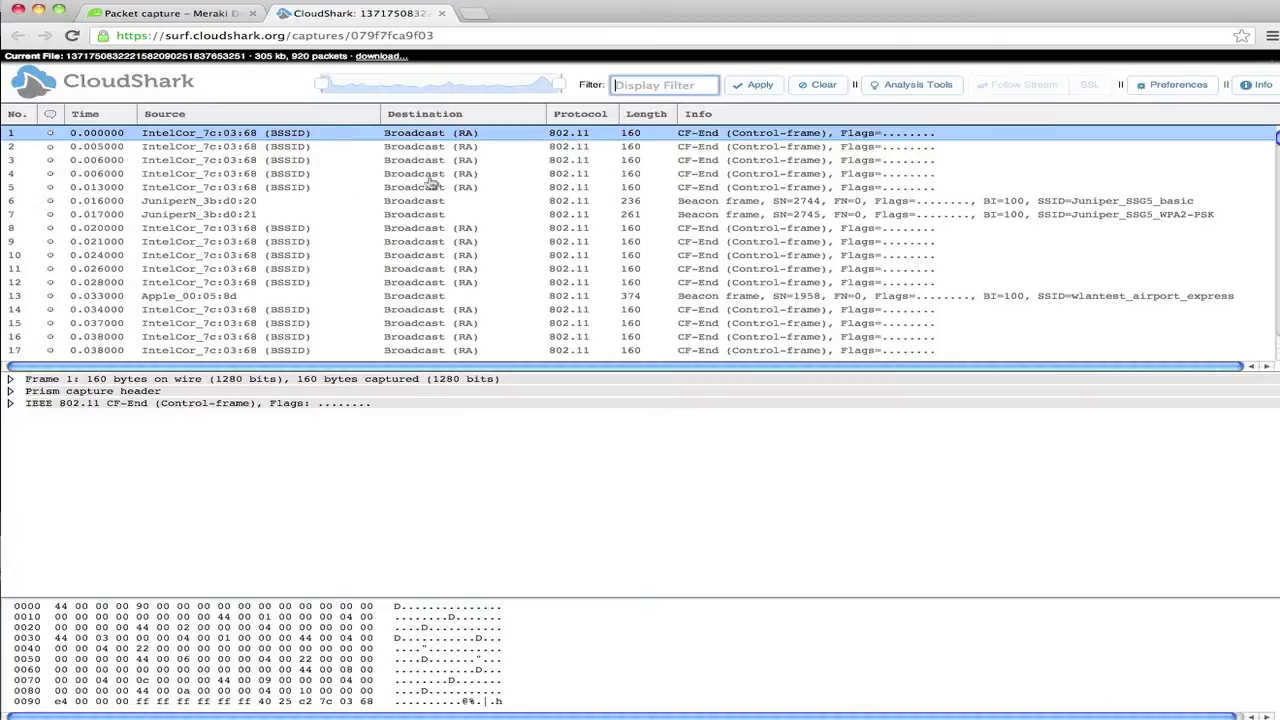
{"action": "left_click", "coordinate": [49, 177]}
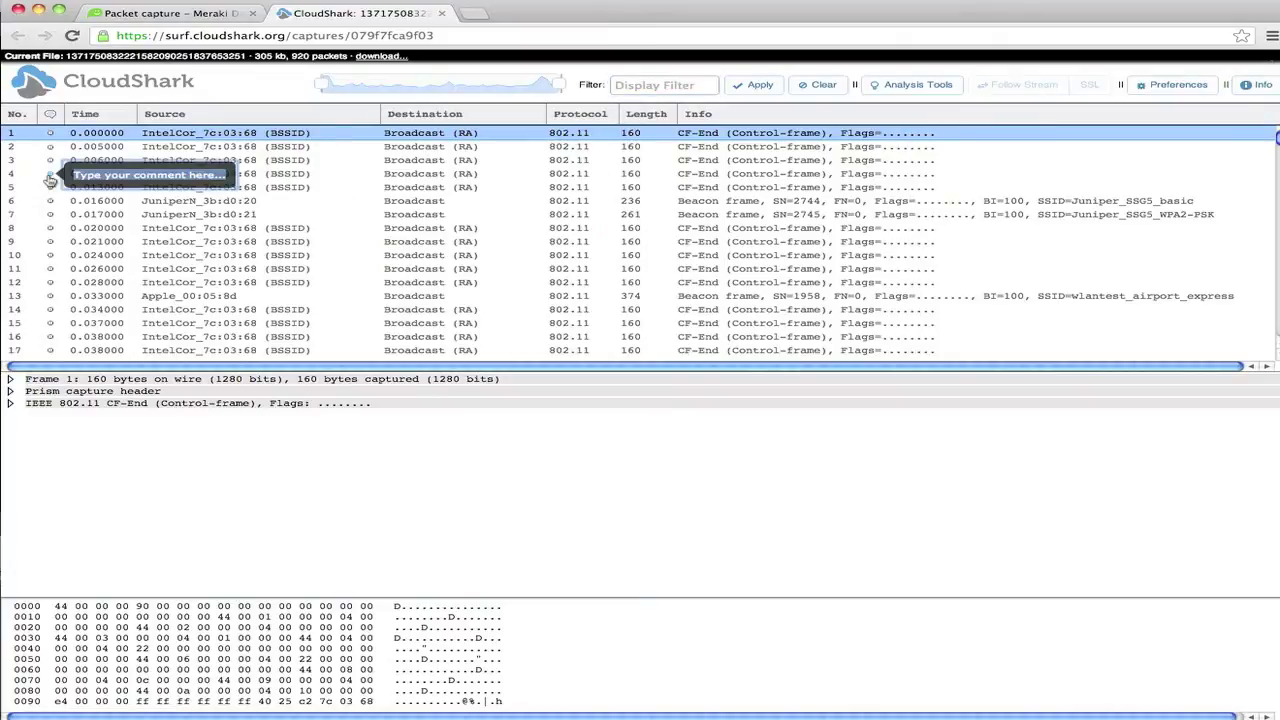
{"action": "type", "text": "Look at this here"}
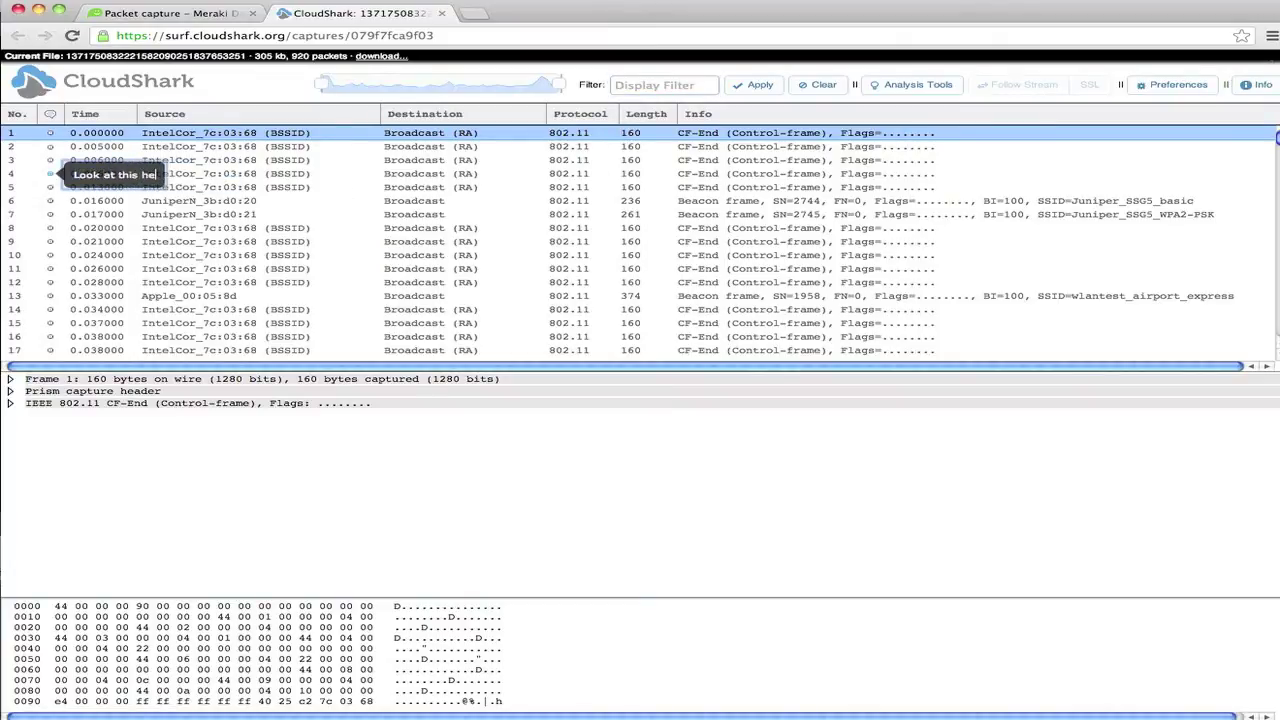
Inspect beacon packet 6, review the CloudShark traffic graph and protocol hierarchy, then close the capture.
{"action": "left_click", "coordinate": [415, 200]}
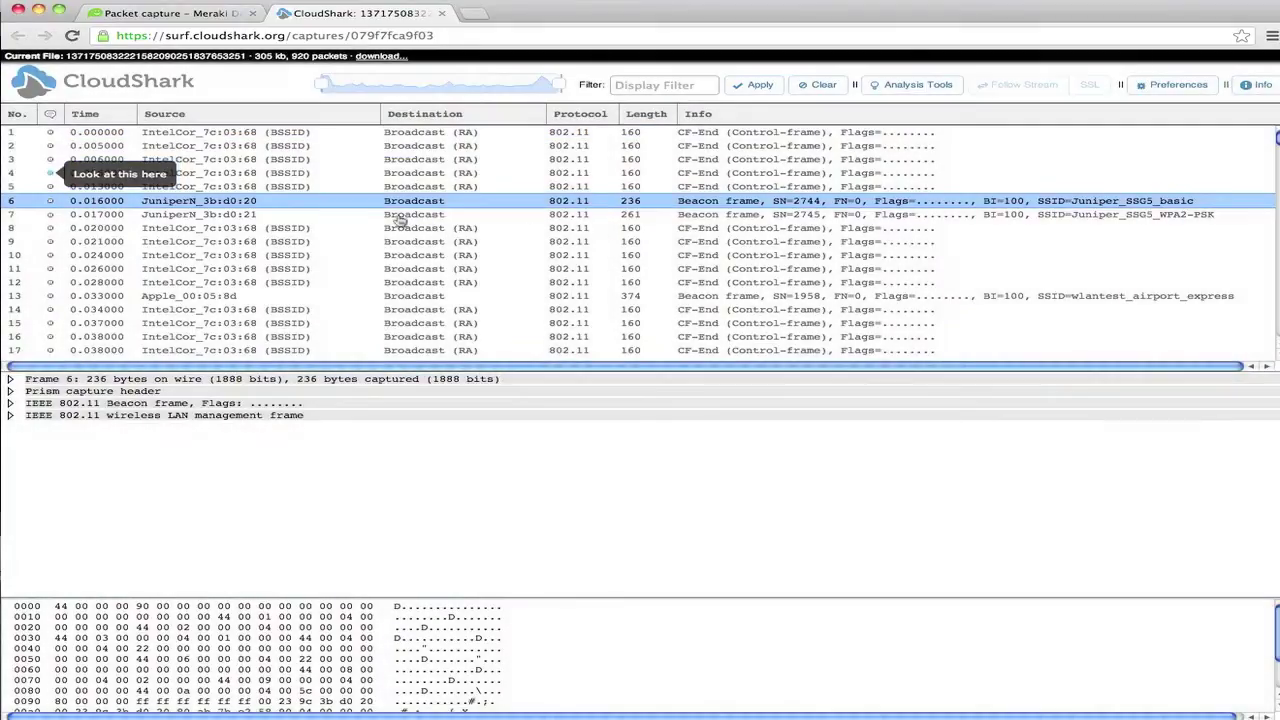
{"action": "left_click", "coordinate": [876, 86]}
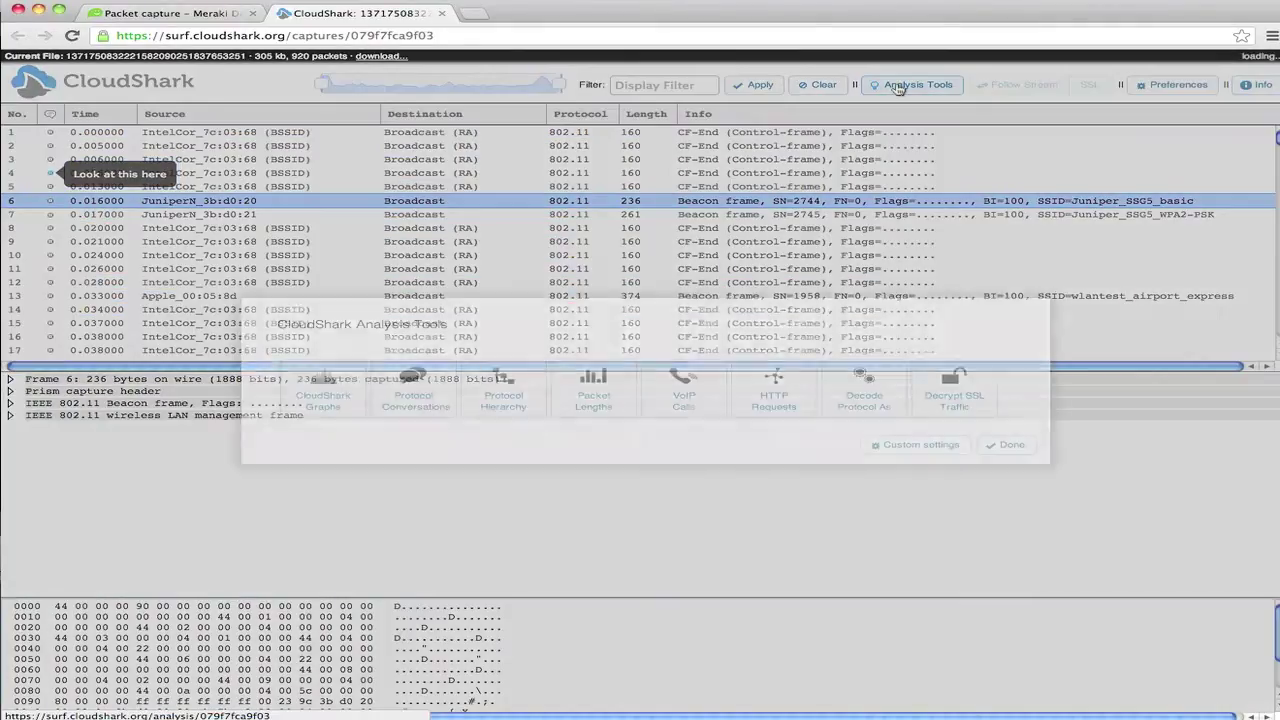
{"action": "left_click", "coordinate": [315, 385]}
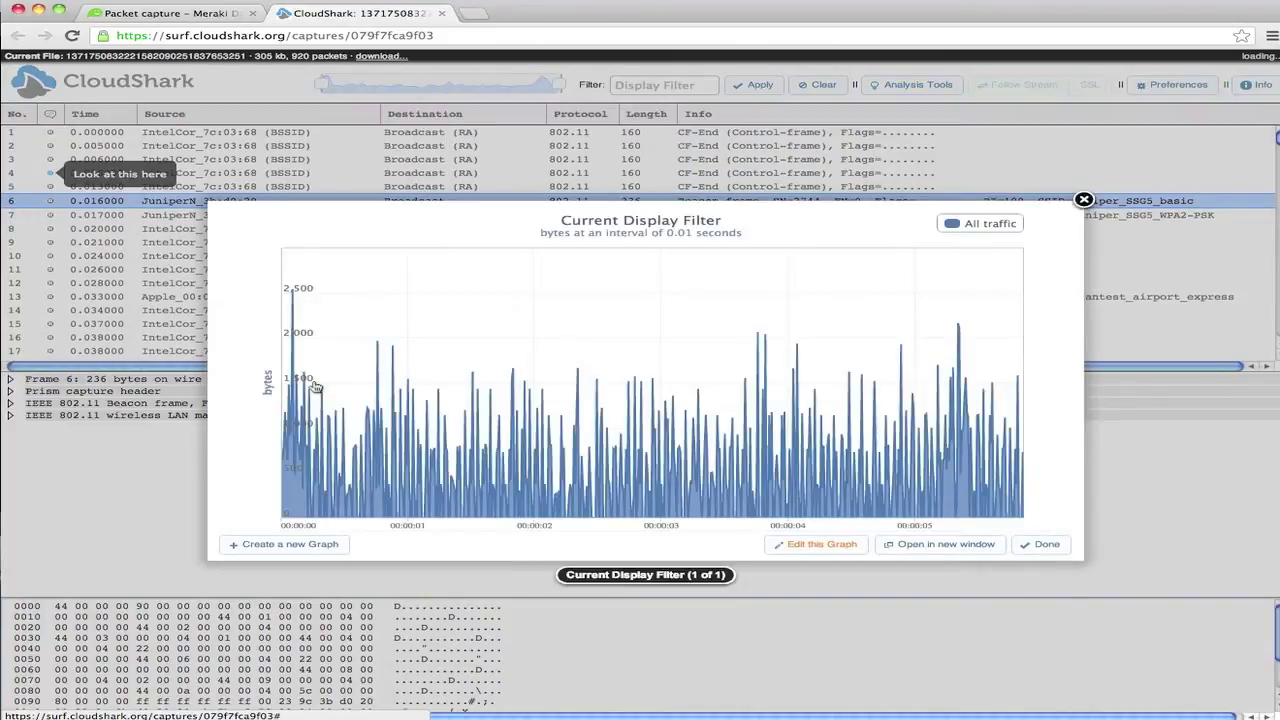
{"action": "left_click", "coordinate": [1083, 200]}
{"action": "left_click", "coordinate": [486, 397]}
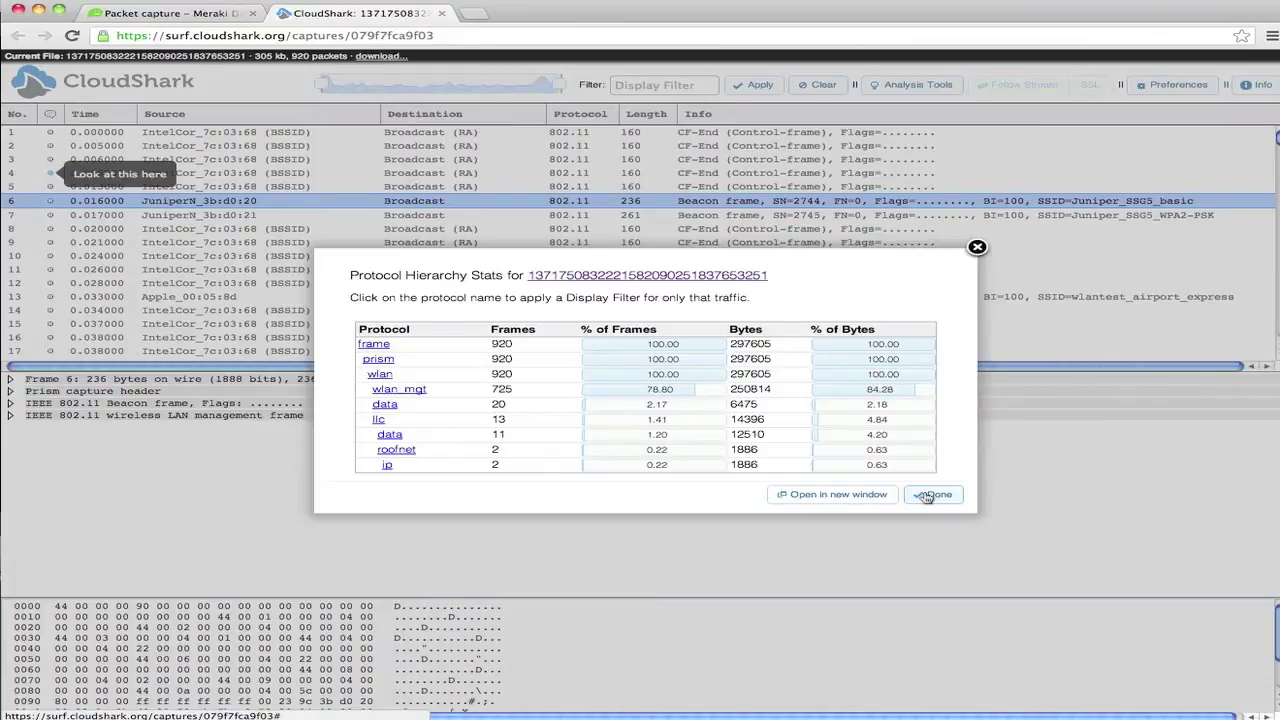
{"action": "left_click", "coordinate": [928, 496]}
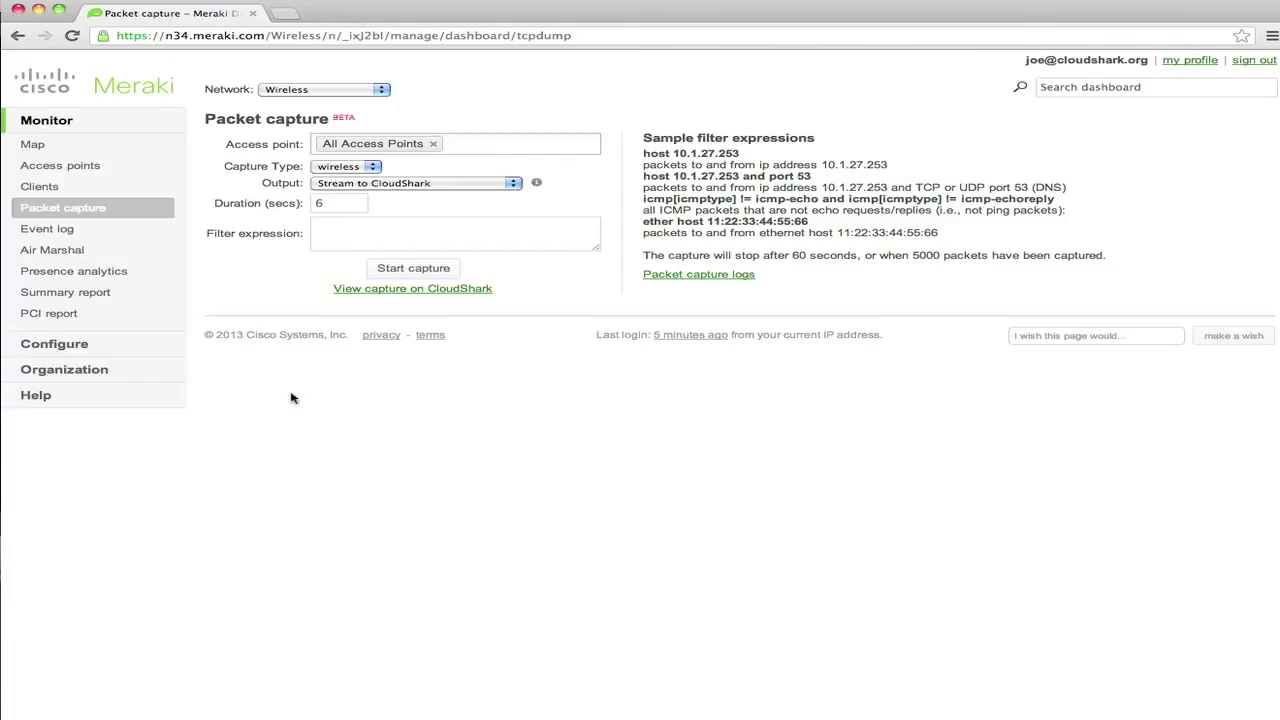
Follow the newest entry's CloudShark URL in the packet capture logs to the 170-file captures list.
{"action": "left_click", "coordinate": [686, 278]}
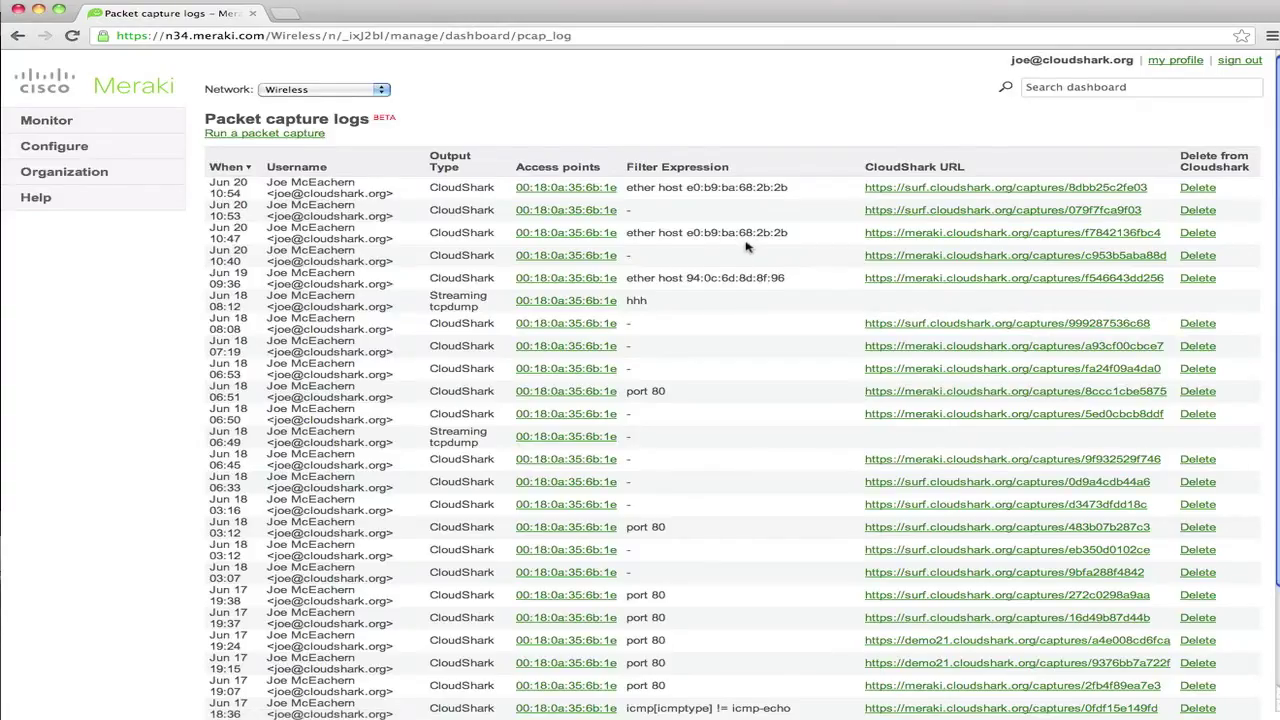
{"action": "scroll", "coordinate": [745, 248], "scroll_direction": "down", "scroll_amount": 3}
{"action": "scroll", "coordinate": [745, 248], "scroll_direction": "up", "scroll_amount": 3}
{"action": "left_click", "coordinate": [960, 189]}
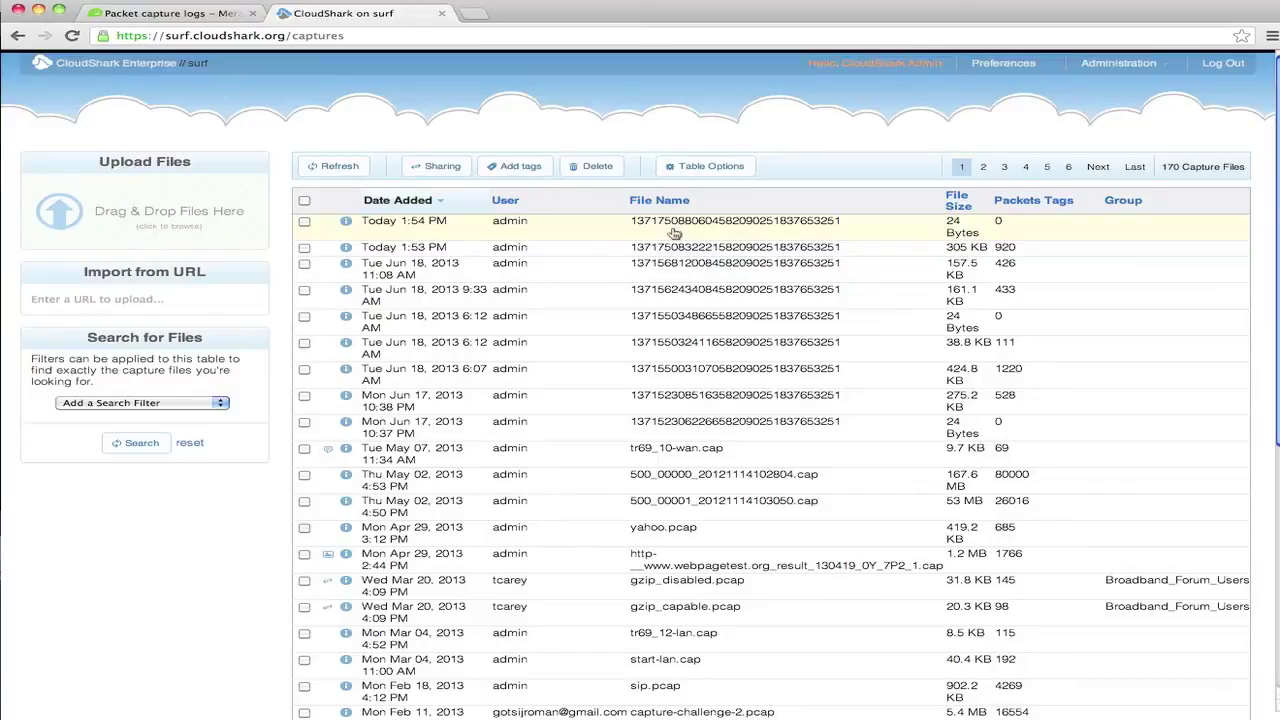
Open the sharing settings for the 1:54 PM capture file, then switch back to the Meraki tab.
{"action": "left_click", "coordinate": [304, 221]}
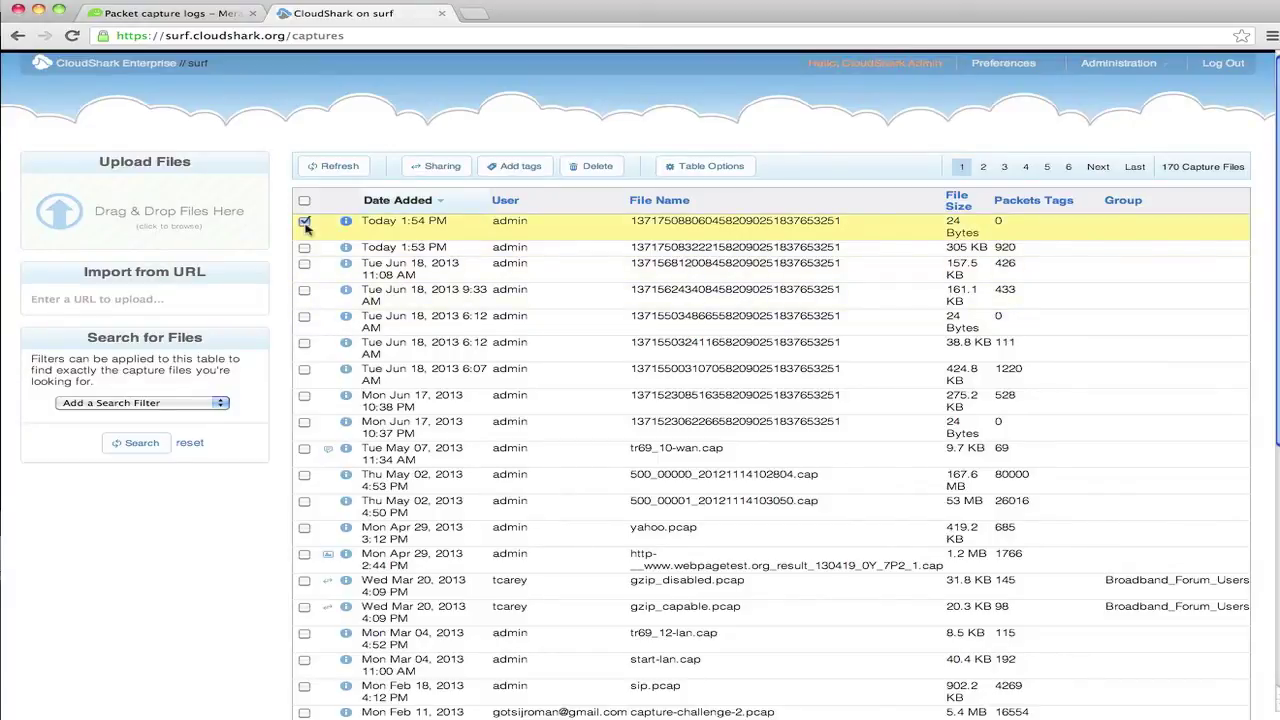
{"action": "left_click", "coordinate": [441, 165]}
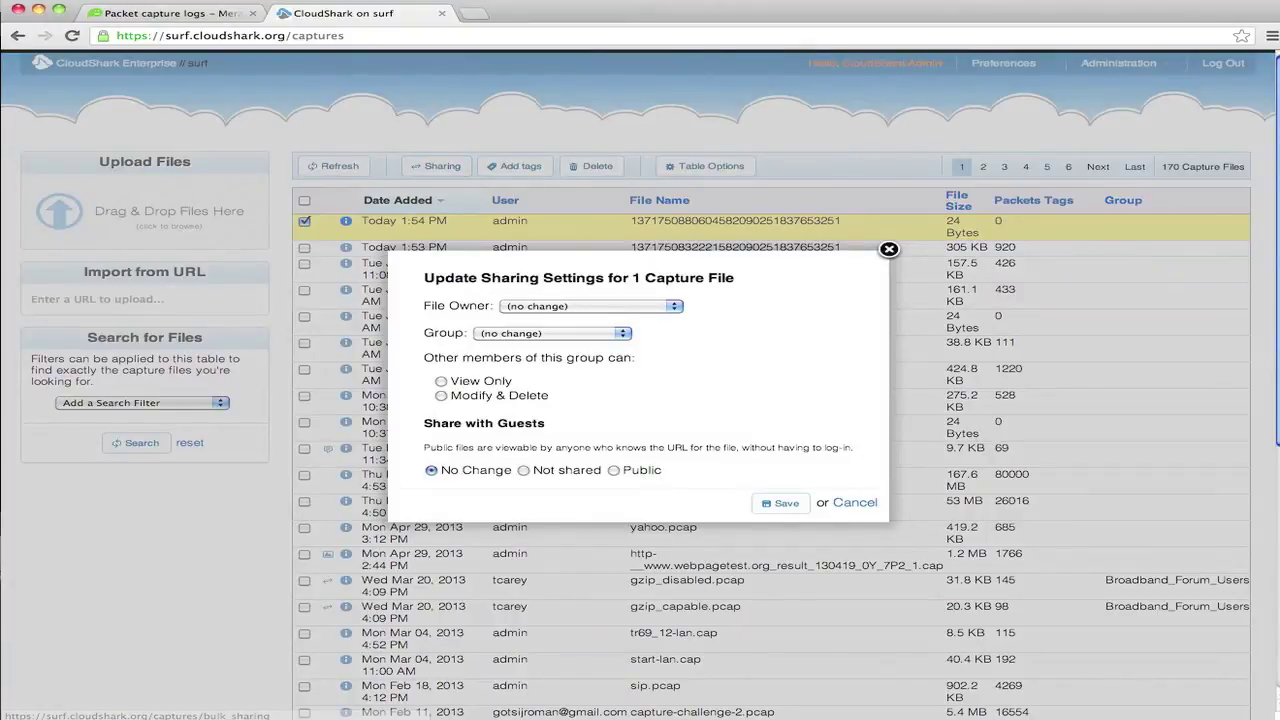
{"action": "left_click", "coordinate": [205, 12]}
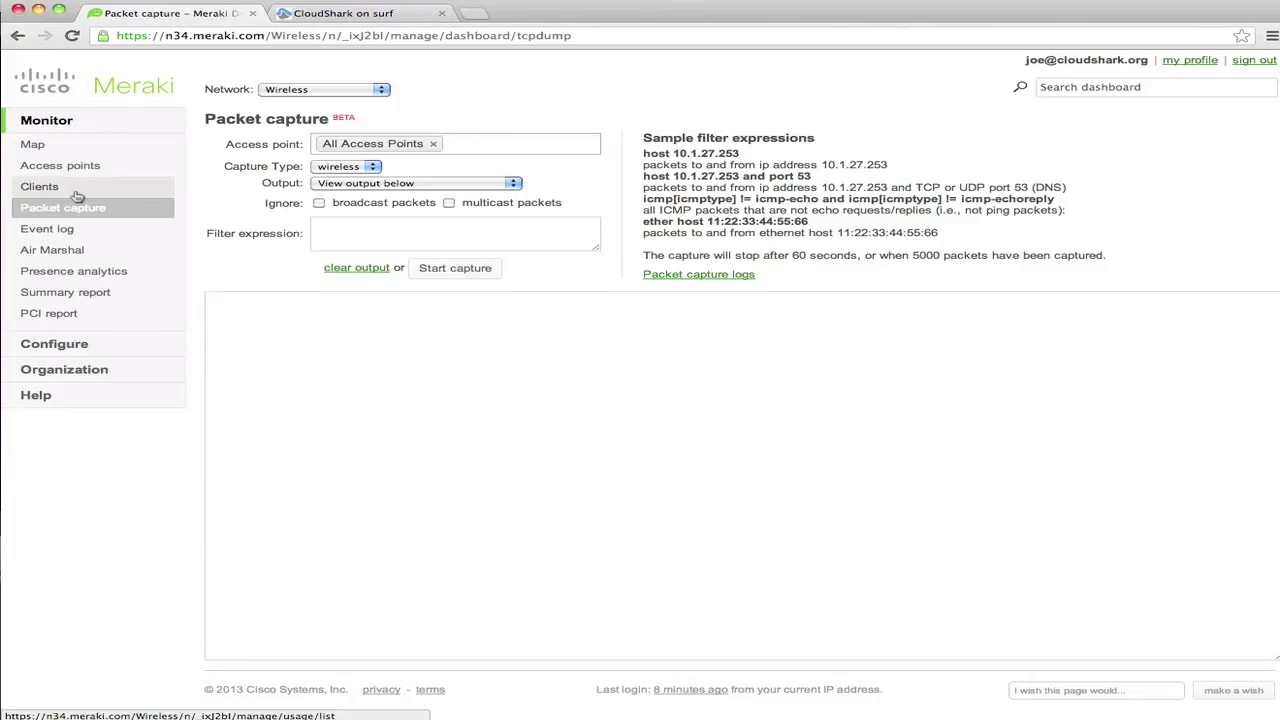
Launch a packet capture from the QA-Cafes-iPad client page, filtering on ether host e0:b9:ba:68:2b:2b.
{"action": "left_click", "coordinate": [40, 187]}
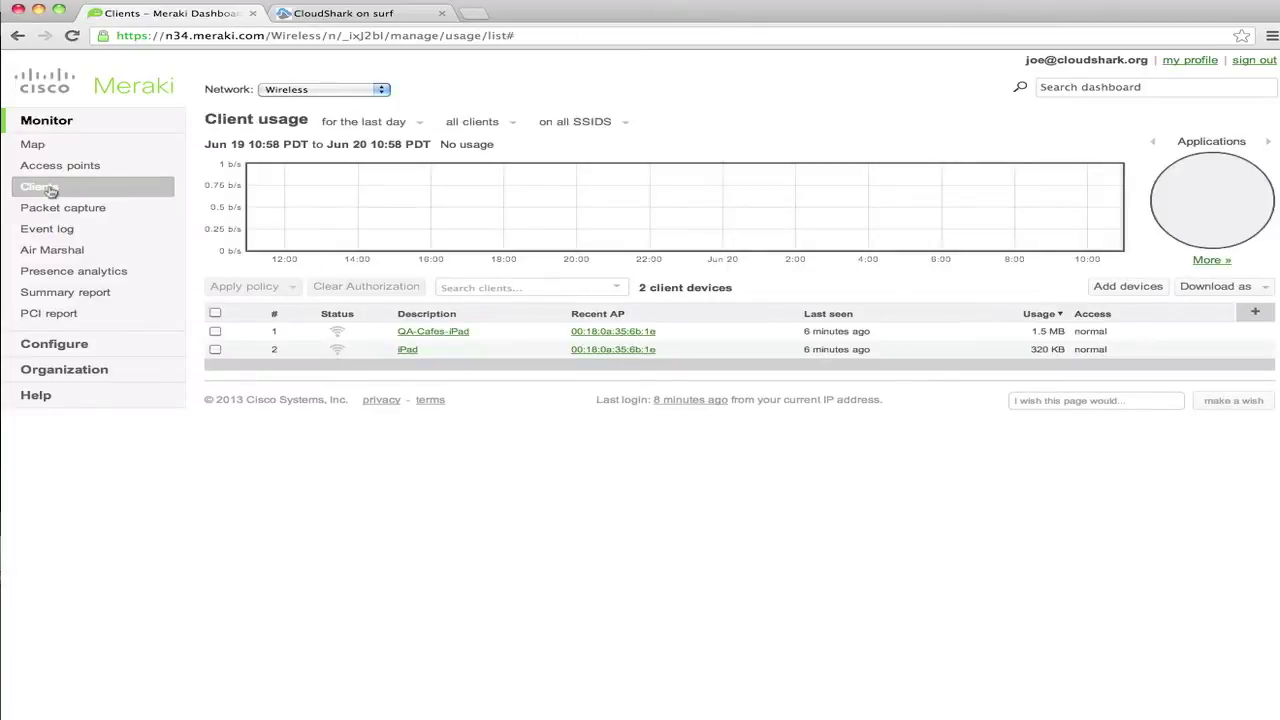
{"action": "left_click", "coordinate": [437, 332]}
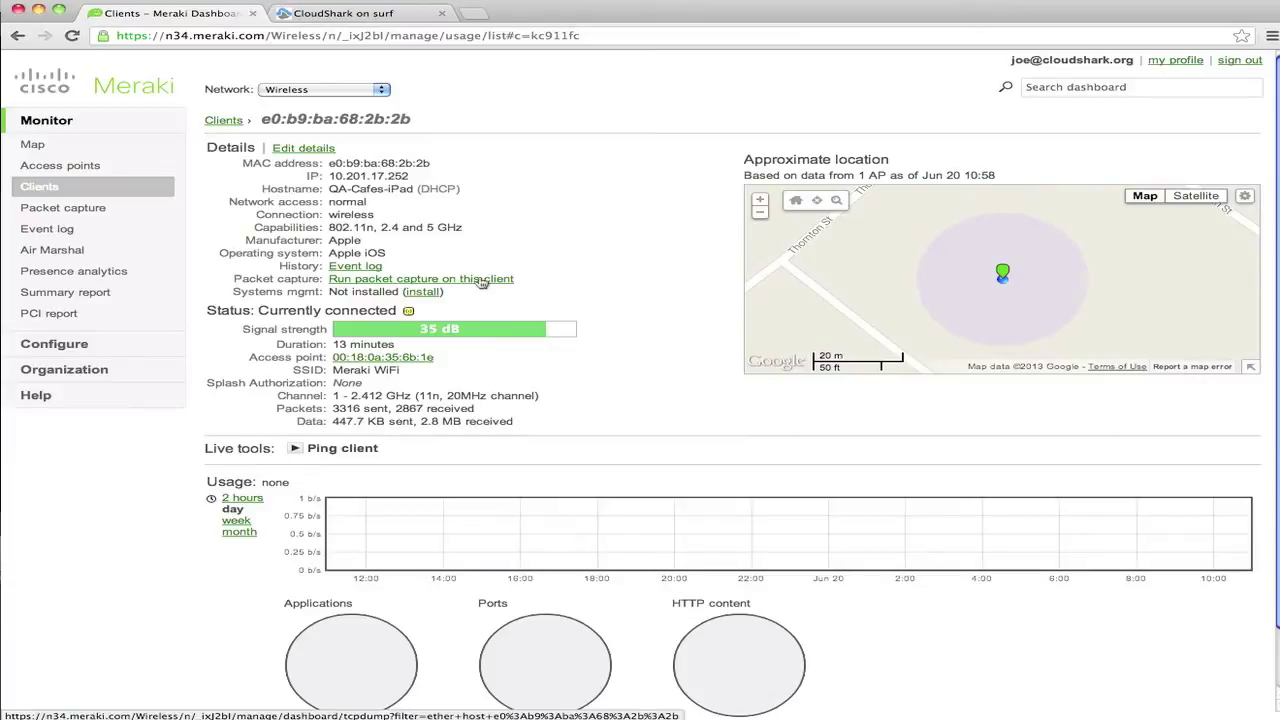
{"action": "left_click", "coordinate": [481, 282]}
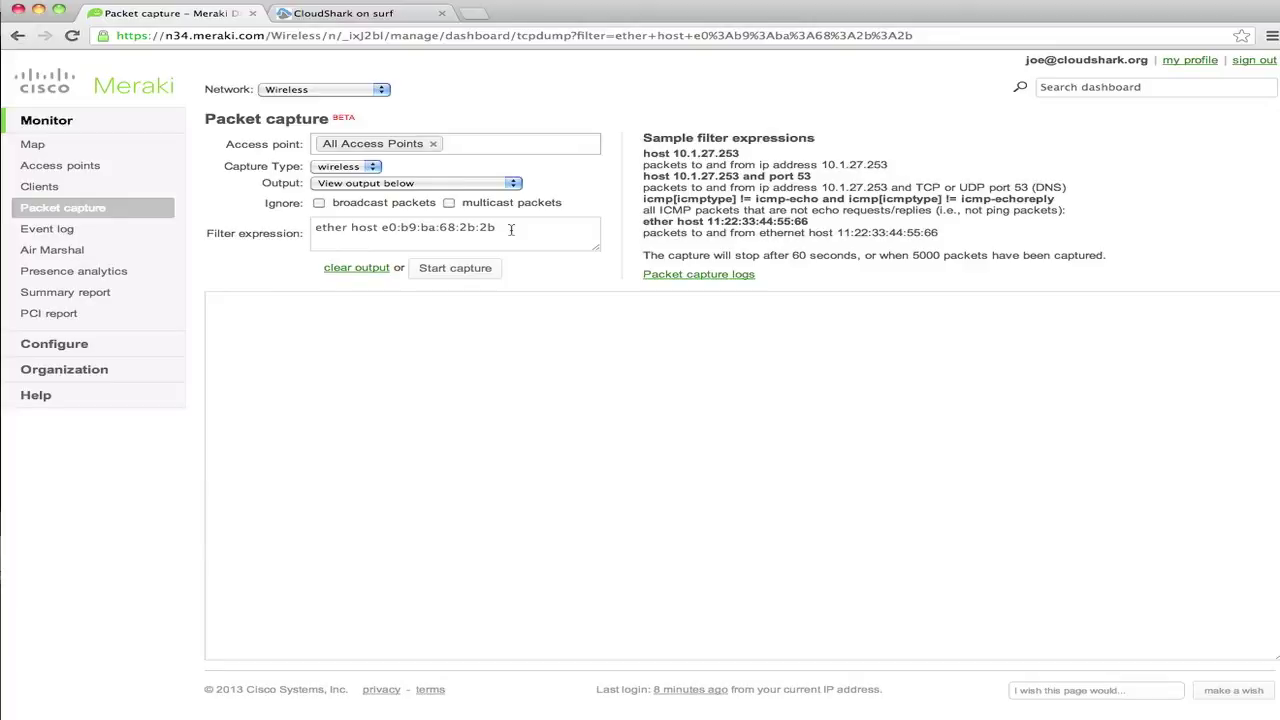
Run a 6-second iPad capture streamed to CloudShark and open its CloudShark link.
{"action": "left_click", "coordinate": [368, 183]}
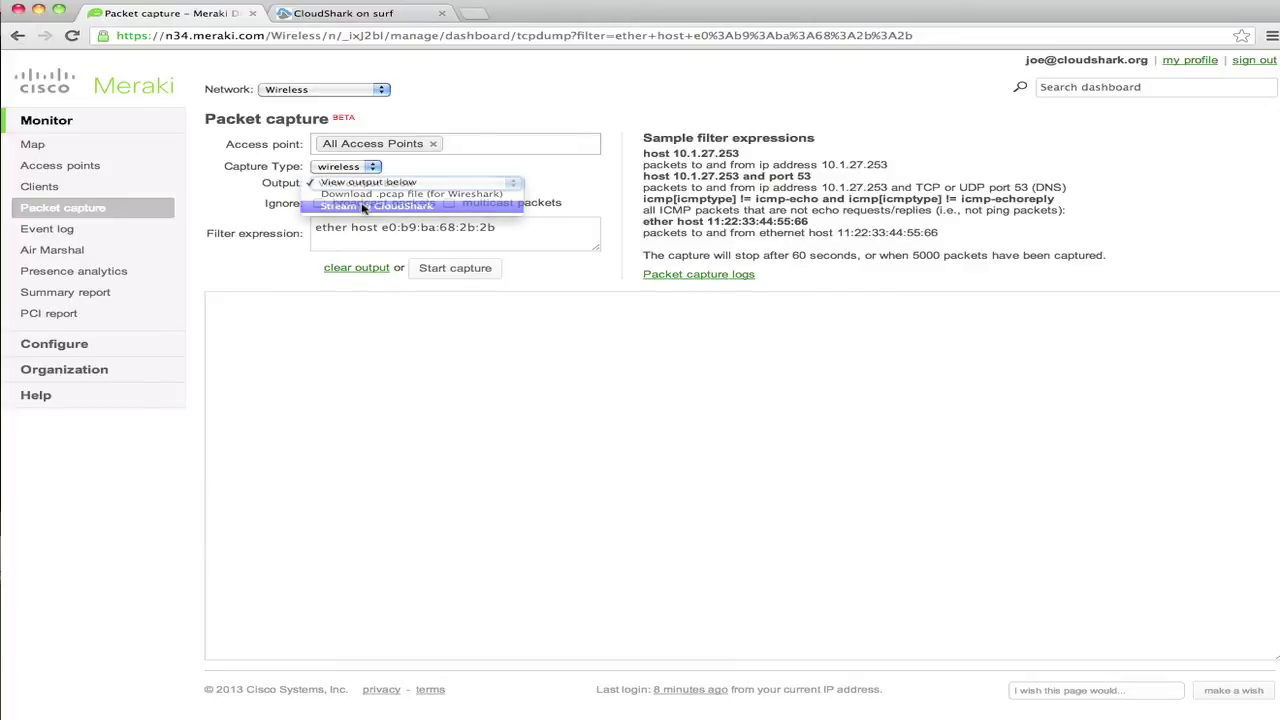
{"action": "left_click", "coordinate": [363, 207]}
{"action": "left_click", "coordinate": [295, 203]}
{"action": "type", "text": "6"}
{"action": "left_click", "coordinate": [410, 270]}
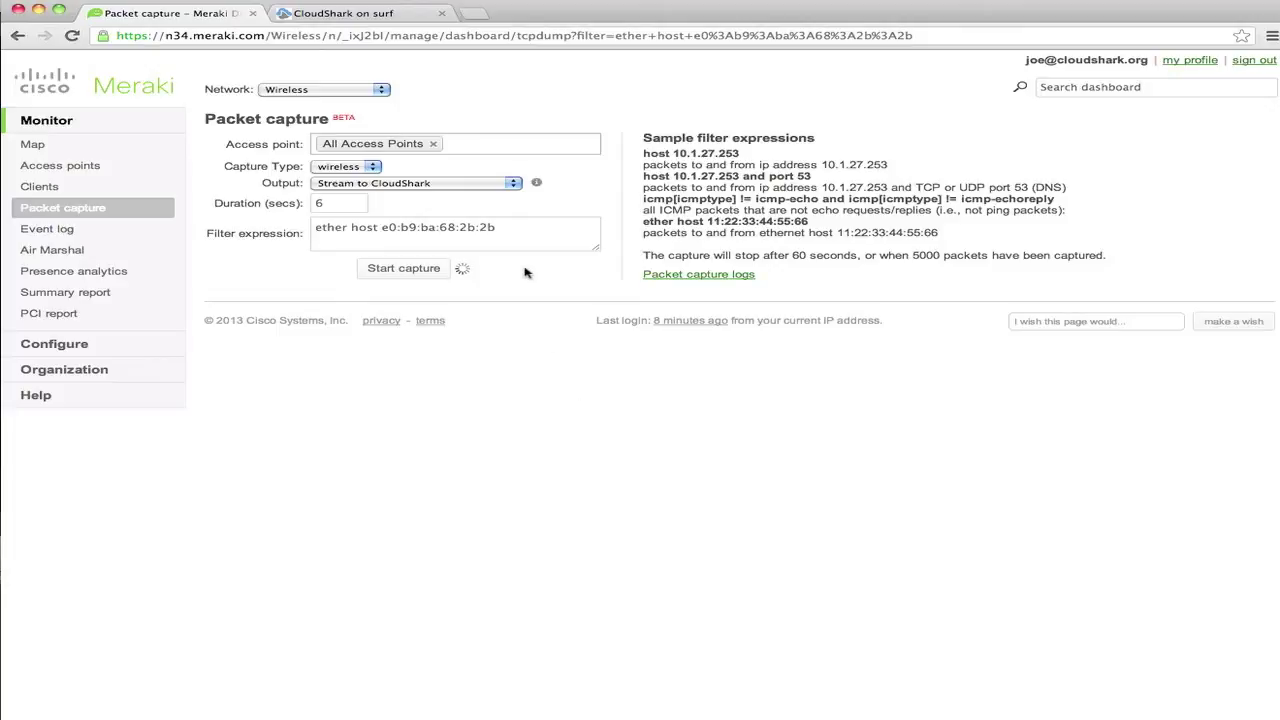
{"action": "left_click", "coordinate": [458, 289]}
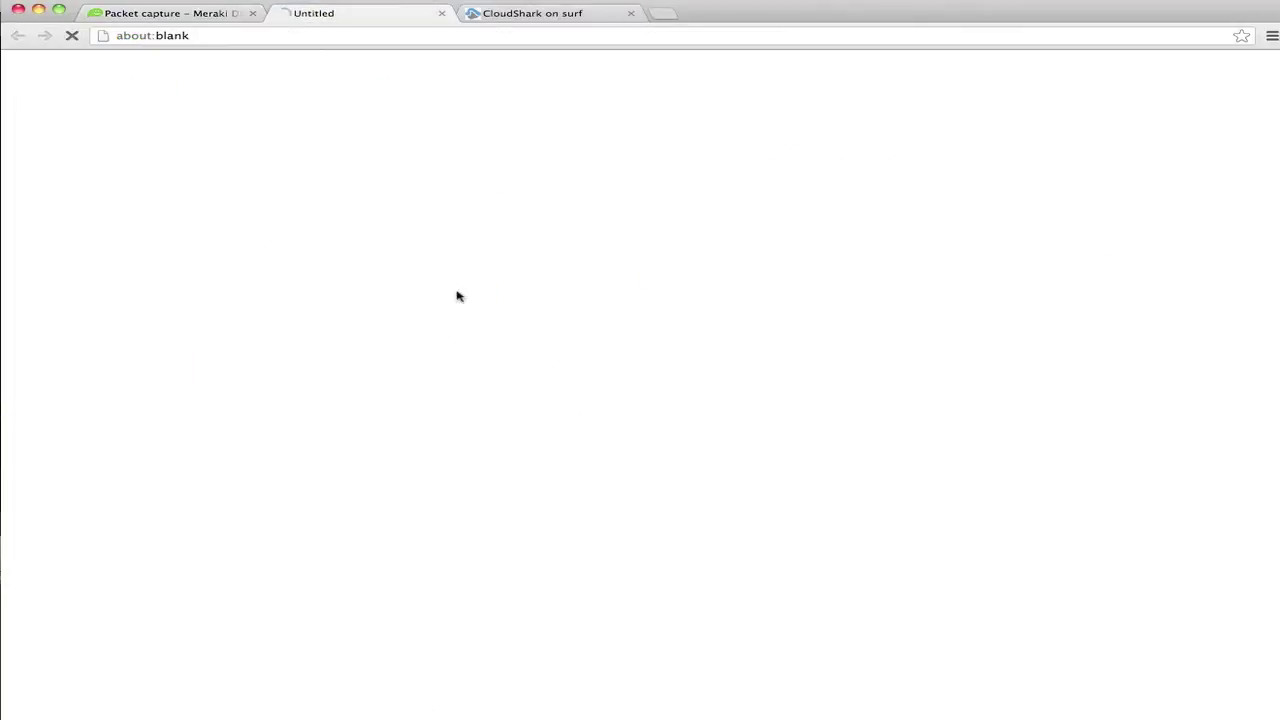